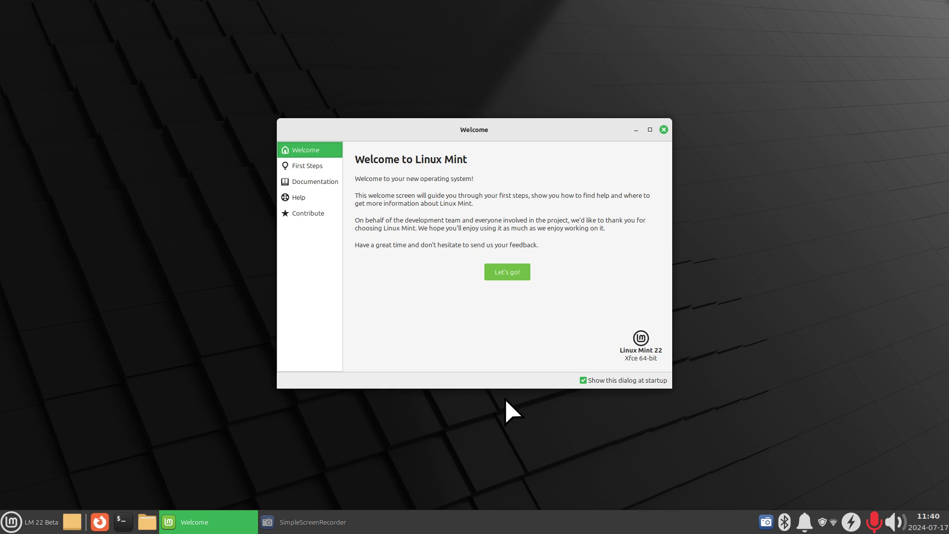
# Show Welcome's Documentation section with its New Features and Release Notes entries
pyautogui.click(297, 182)
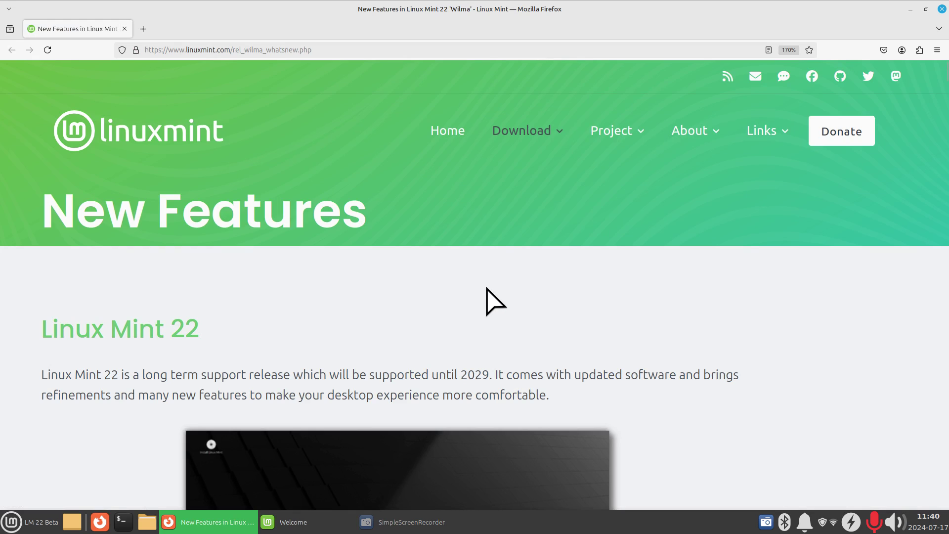
# Scroll down the New Features page and highlight the 2029 support end year
pyautogui.scroll(-2, 484, 292)
pyautogui.scroll(-1, 485, 289)
pyautogui.scroll(-1, 487, 292)
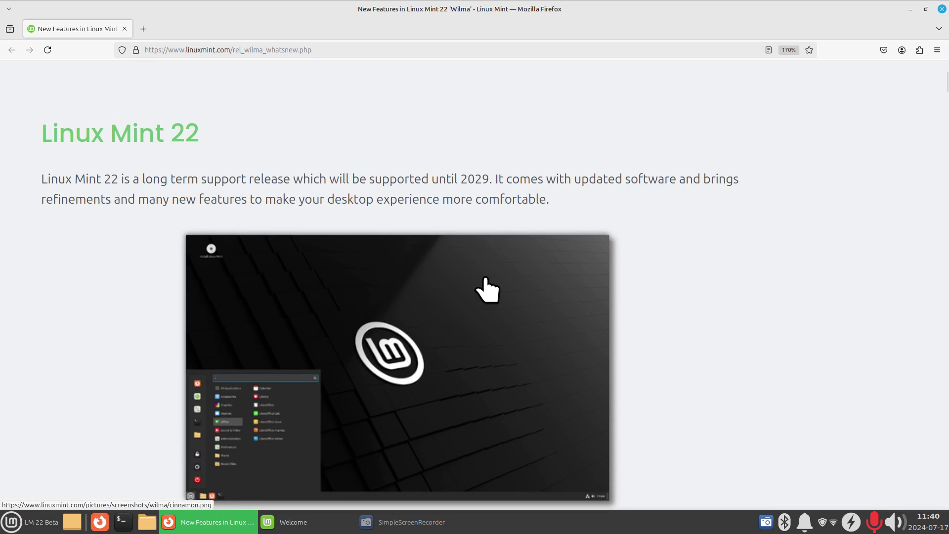
pyautogui.scroll(-2, 487, 289)
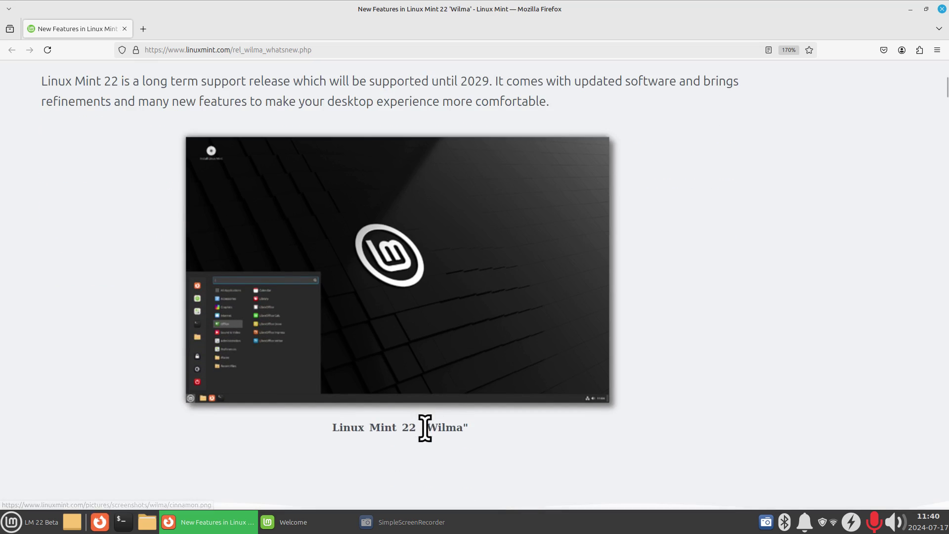
pyautogui.moveTo(426, 427); pyautogui.dragTo(464, 428)
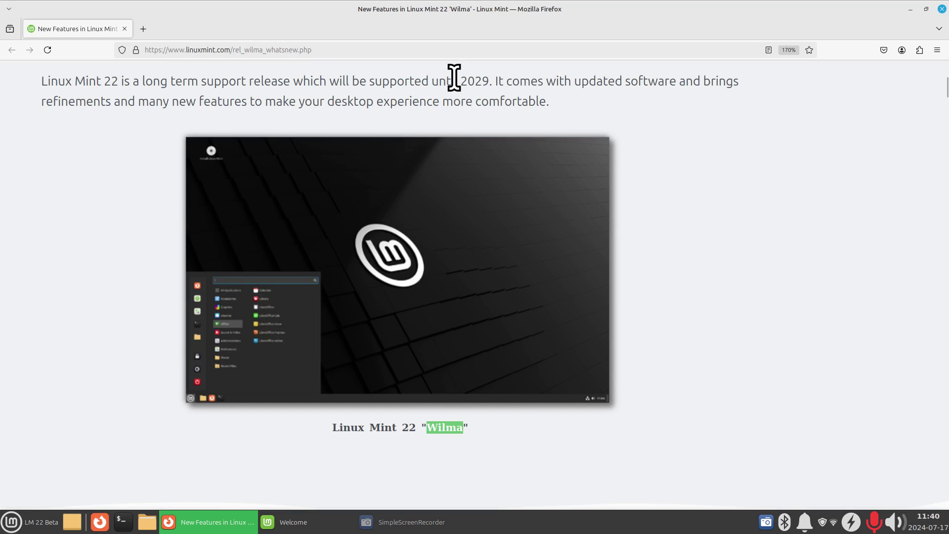
pyautogui.moveTo(455, 80); pyautogui.dragTo(491, 81)
# Under Support for new technology, highlight the modern-hardware compatibility phrase and kernel version 6.8
pyautogui.scroll(-8, 563, 155)
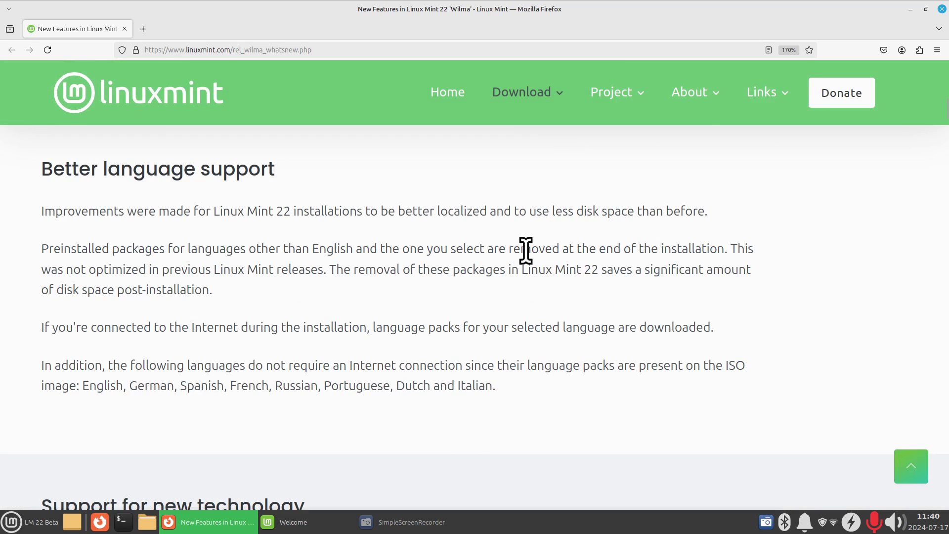
pyautogui.scroll(-4, 526, 252)
pyautogui.scroll(-2, 526, 252)
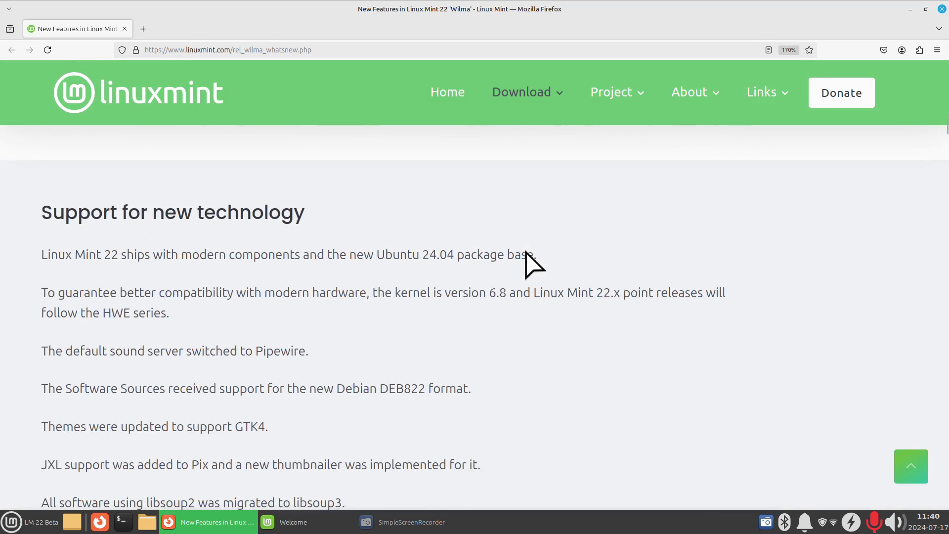
pyautogui.scroll(-2, 563, 352)
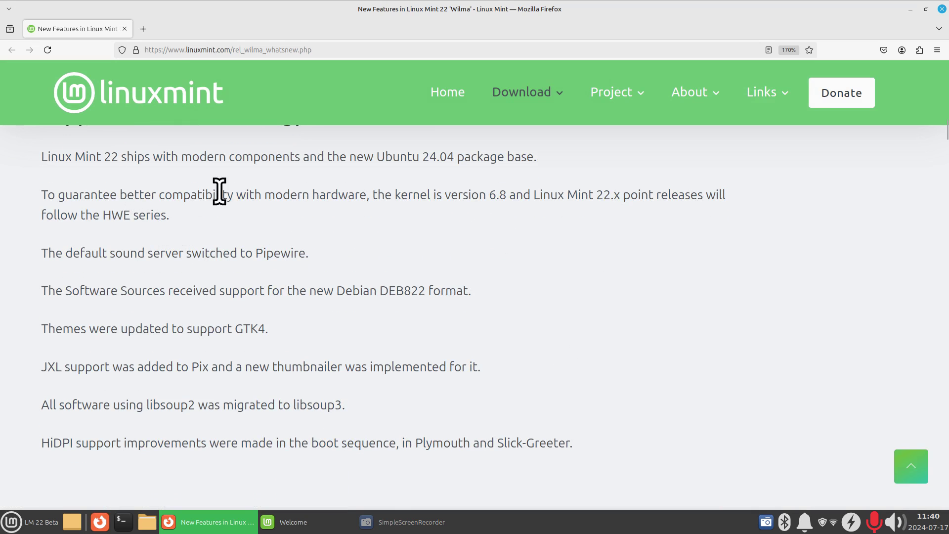
pyautogui.moveTo(156, 195); pyautogui.dragTo(354, 194)
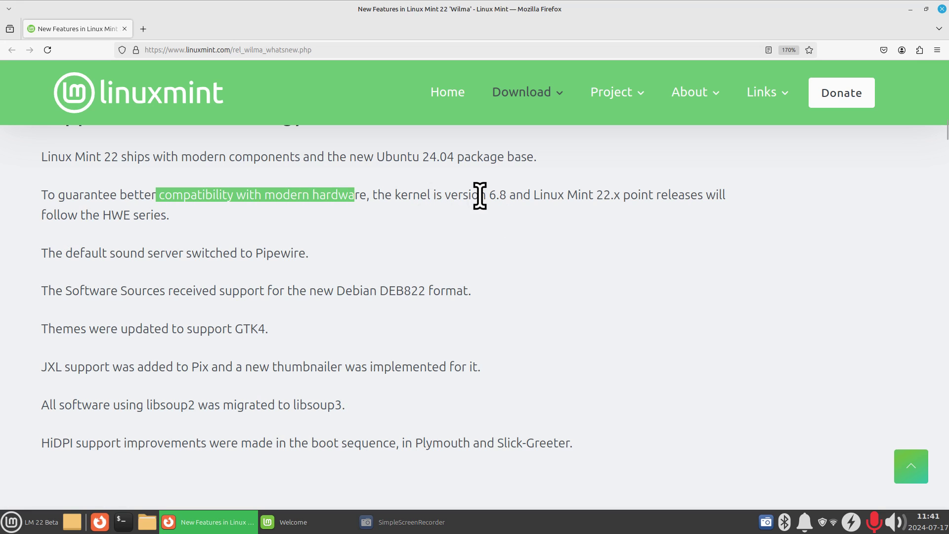
pyautogui.moveTo(488, 194); pyautogui.dragTo(512, 195)
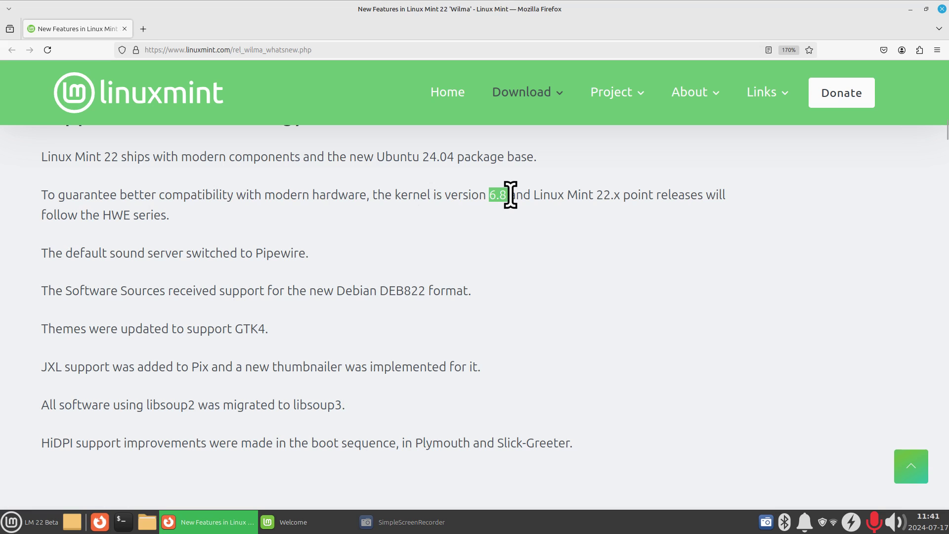
pyautogui.click(822, 523)
pyautogui.click(329, 140)
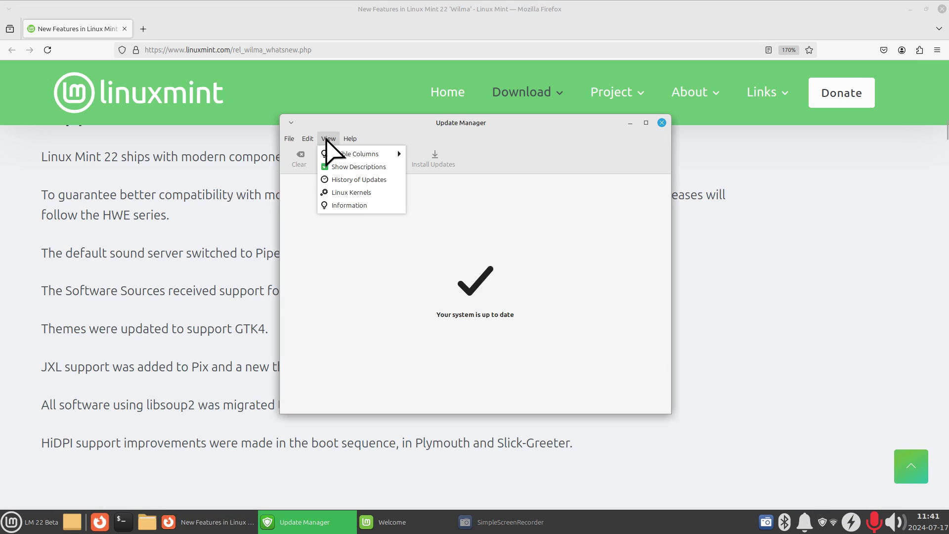
pyautogui.click(344, 193)
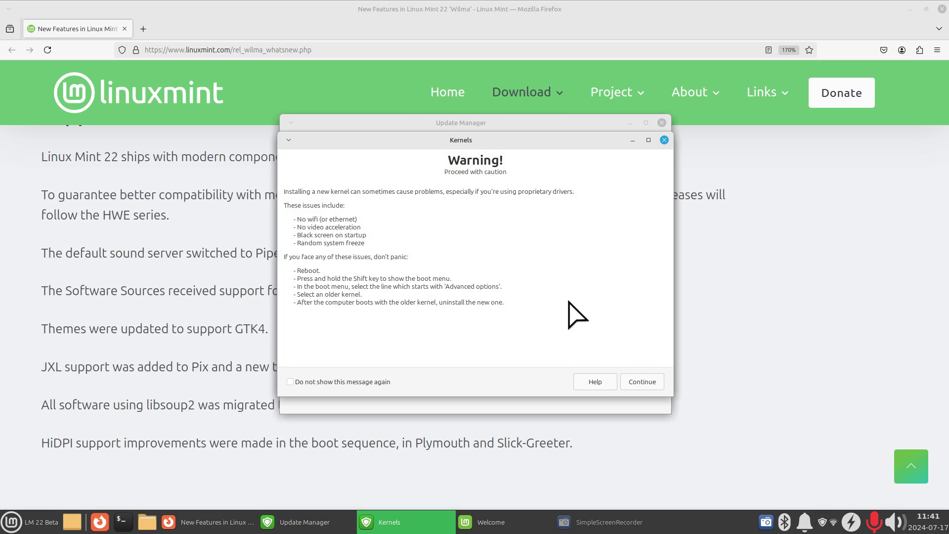
pyautogui.click(637, 382)
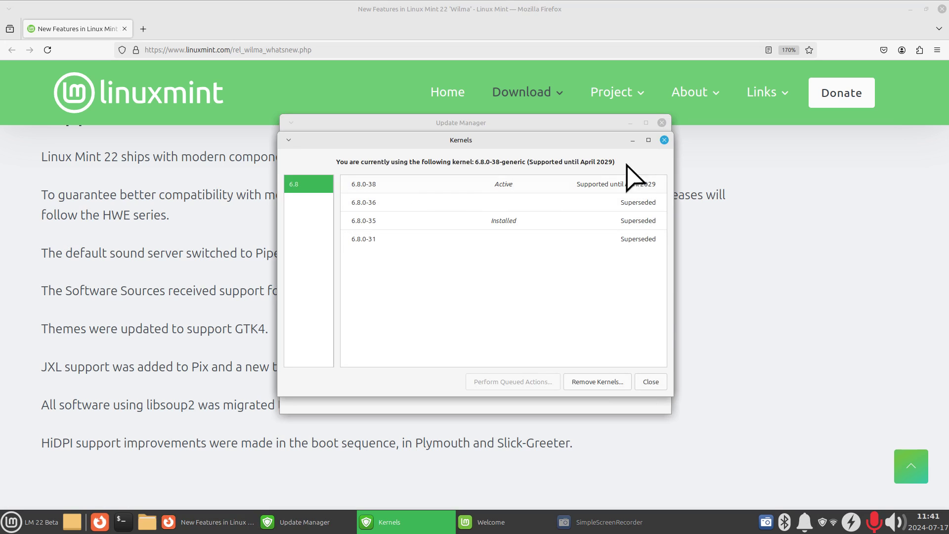
pyautogui.click(664, 141)
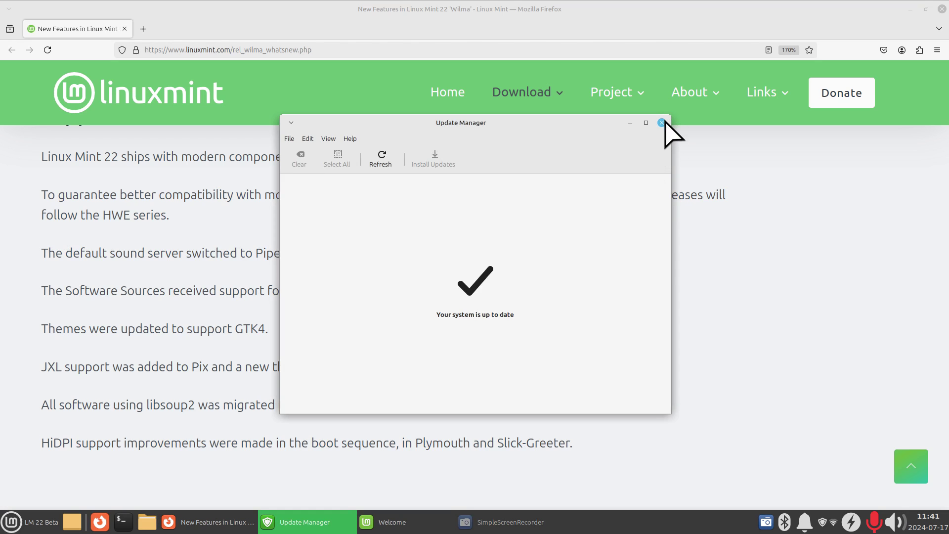
pyautogui.click(663, 123)
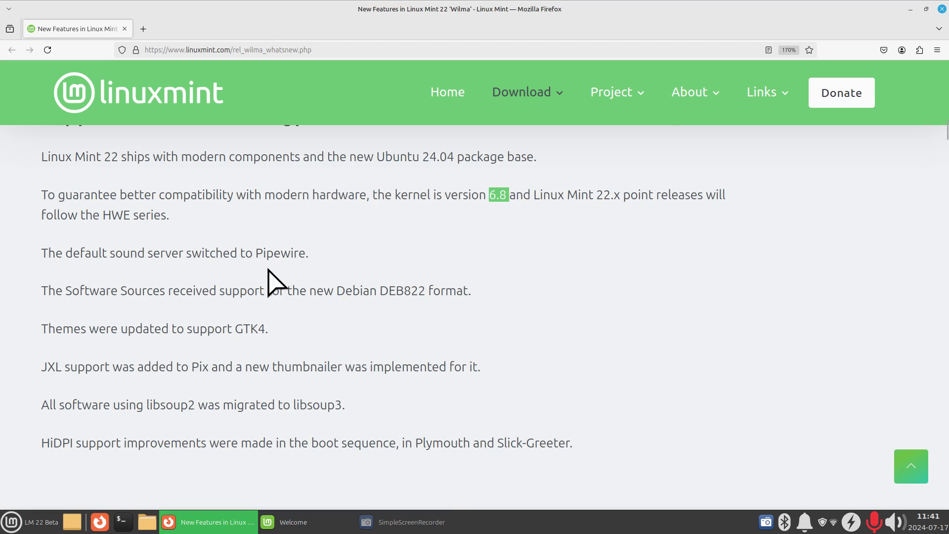
# Highlight the Pipewire, GTK4 theme support, JXL in Pix and HiDPI improvement notes
pyautogui.moveTo(255, 252); pyautogui.dragTo(309, 254)
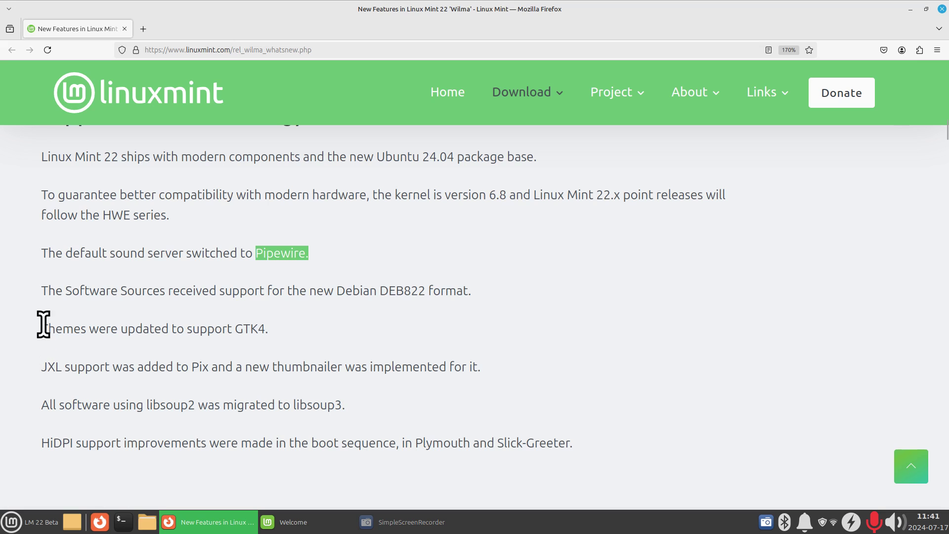
pyautogui.moveTo(42, 327); pyautogui.dragTo(301, 339)
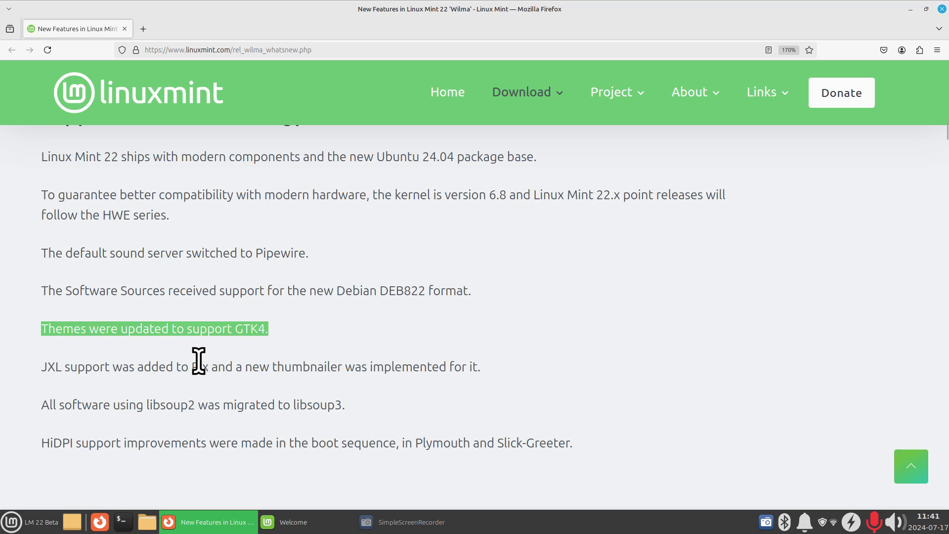
pyautogui.moveTo(211, 367); pyautogui.dragTo(25, 386)
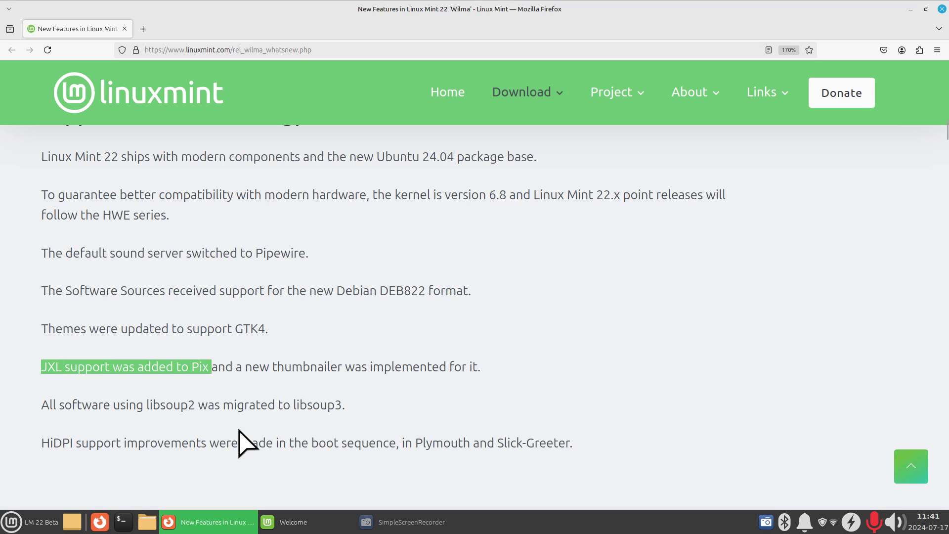
pyautogui.scroll(-2, 303, 428)
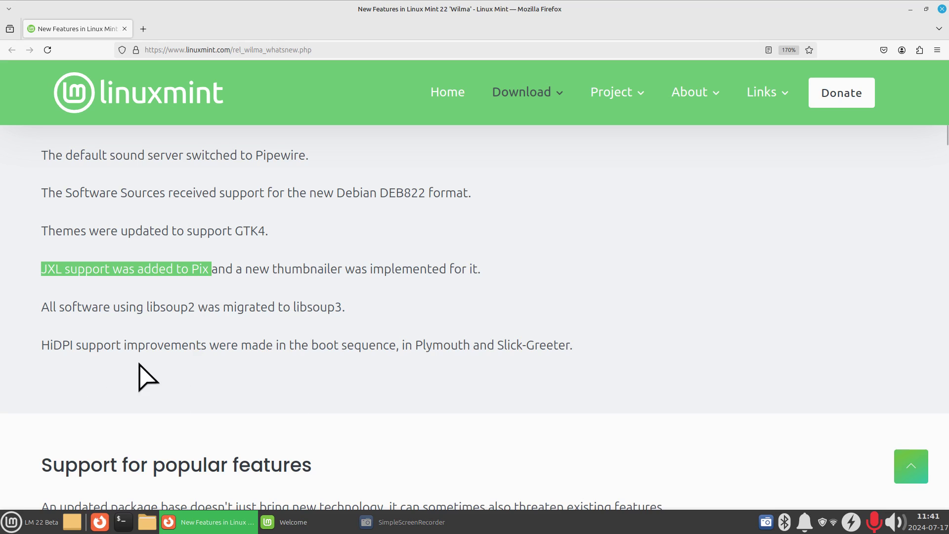
pyautogui.moveTo(205, 345); pyautogui.dragTo(25, 360)
# Scroll down to the Matrix section and highlight the words 'Web App'
pyautogui.scroll(-5, 357, 401)
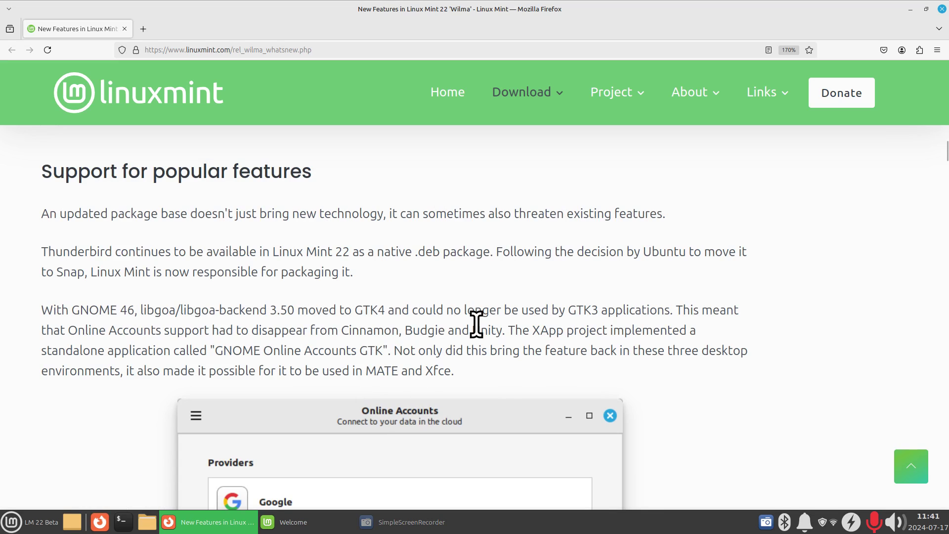
pyautogui.scroll(-7, 479, 316)
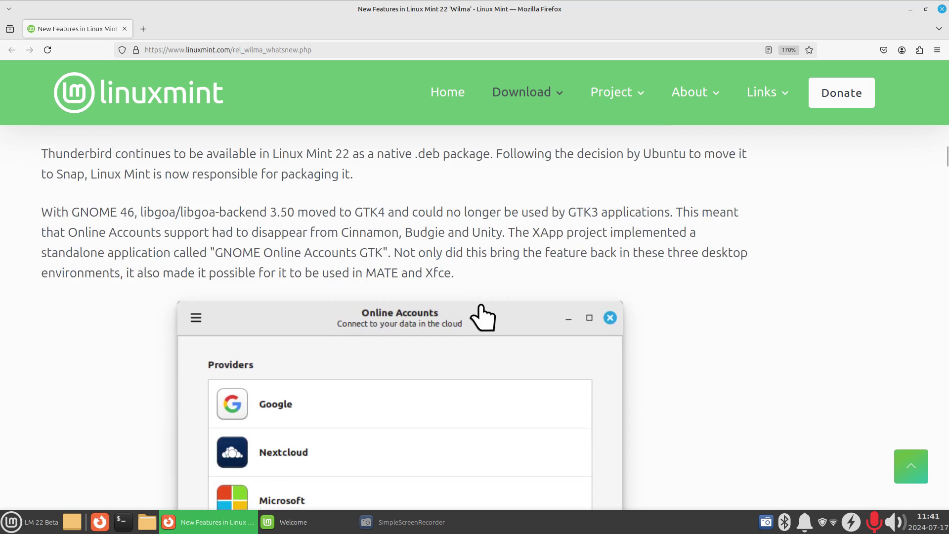
pyautogui.scroll(-6, 481, 317)
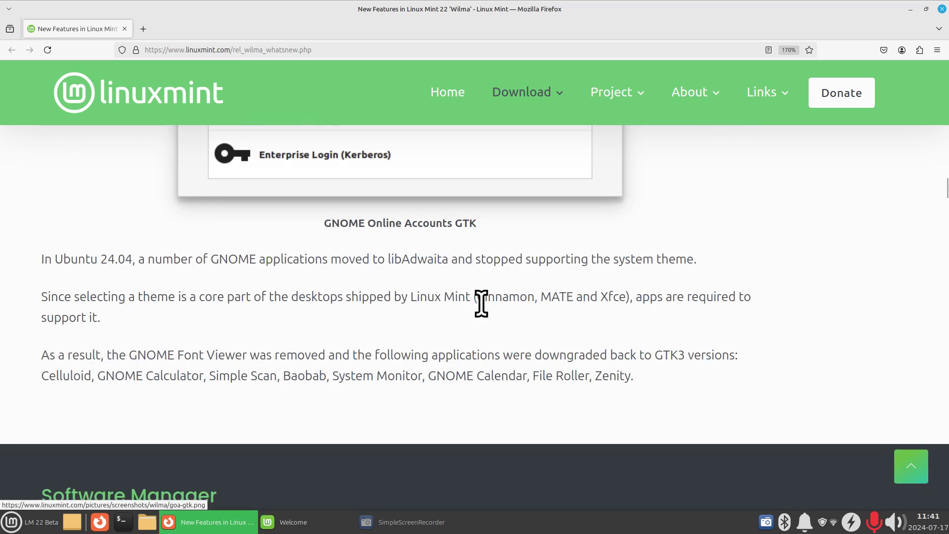
pyautogui.scroll(-3, 488, 327)
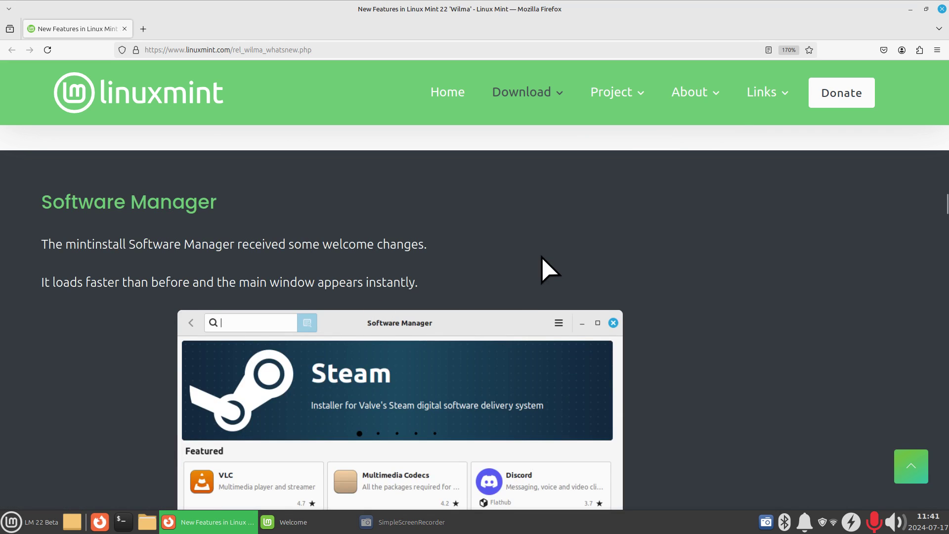
pyautogui.scroll(-8, 541, 259)
pyautogui.scroll(-11, 541, 260)
pyautogui.scroll(-9, 543, 270)
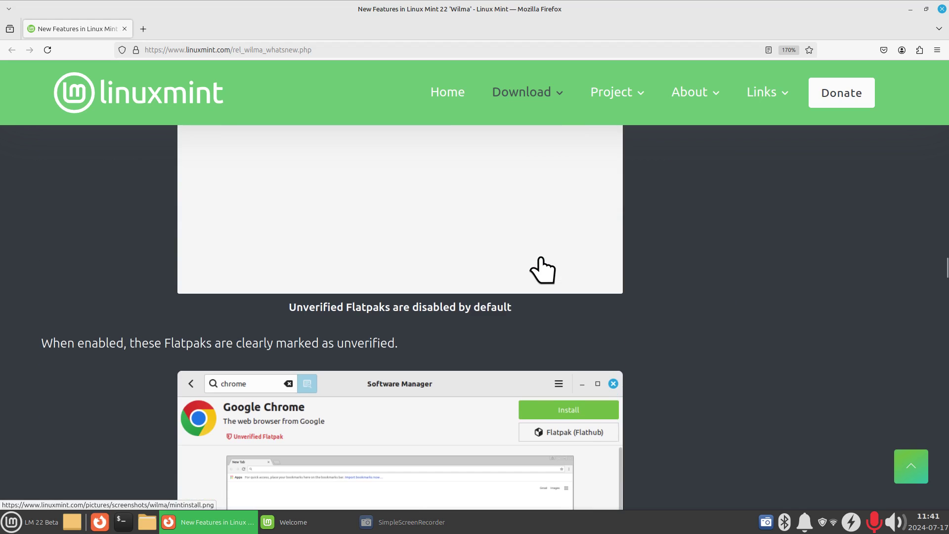
pyautogui.scroll(-6, 542, 270)
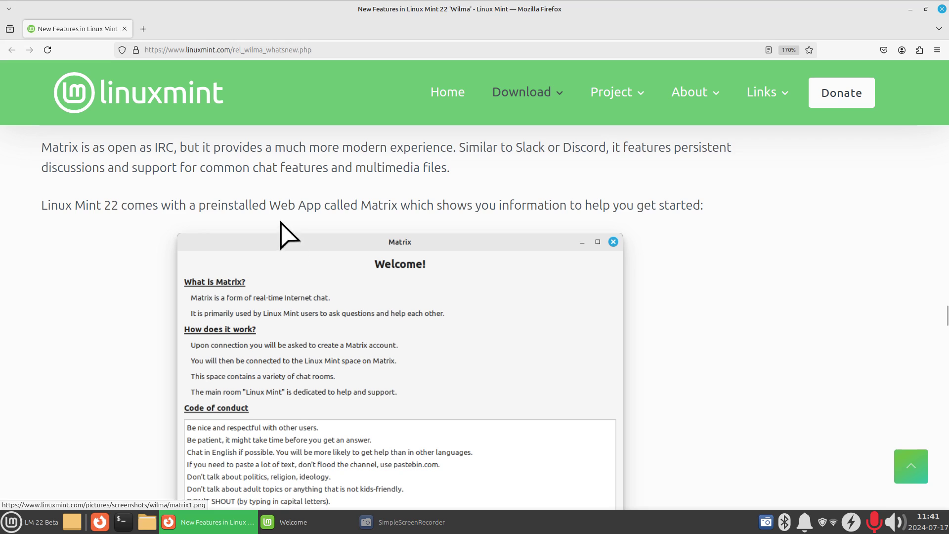
pyautogui.moveTo(271, 208); pyautogui.dragTo(329, 223)
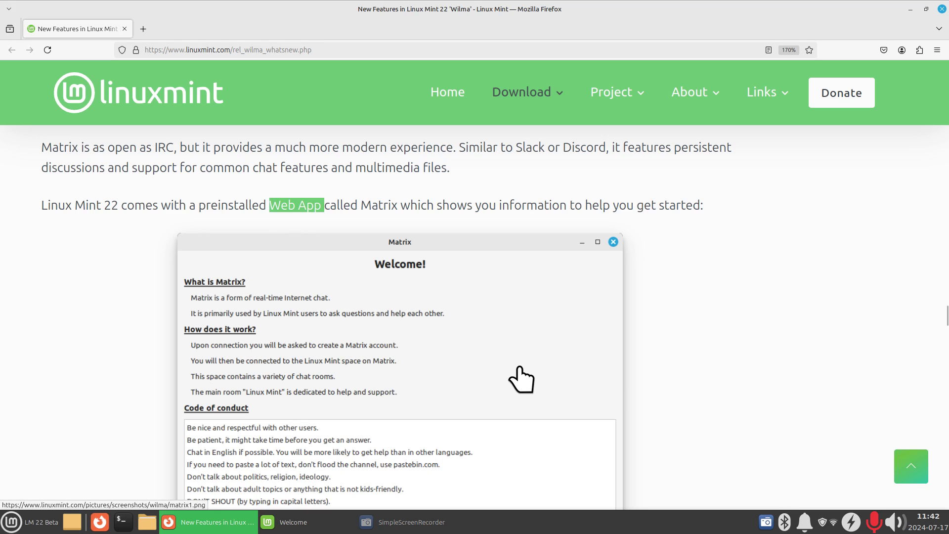
# Scroll further and highlight the Xfce tray applet icon-size note
pyautogui.scroll(-8, 522, 380)
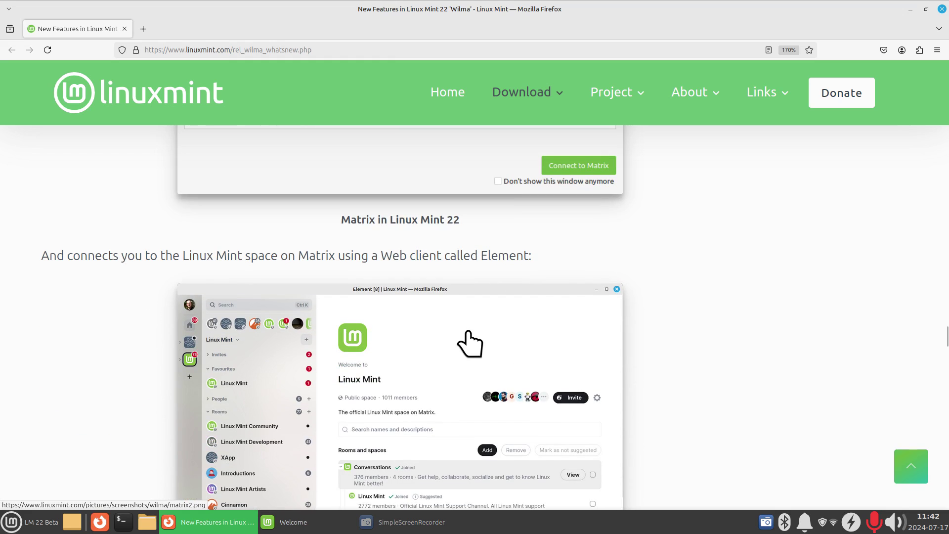
pyautogui.scroll(-10, 467, 331)
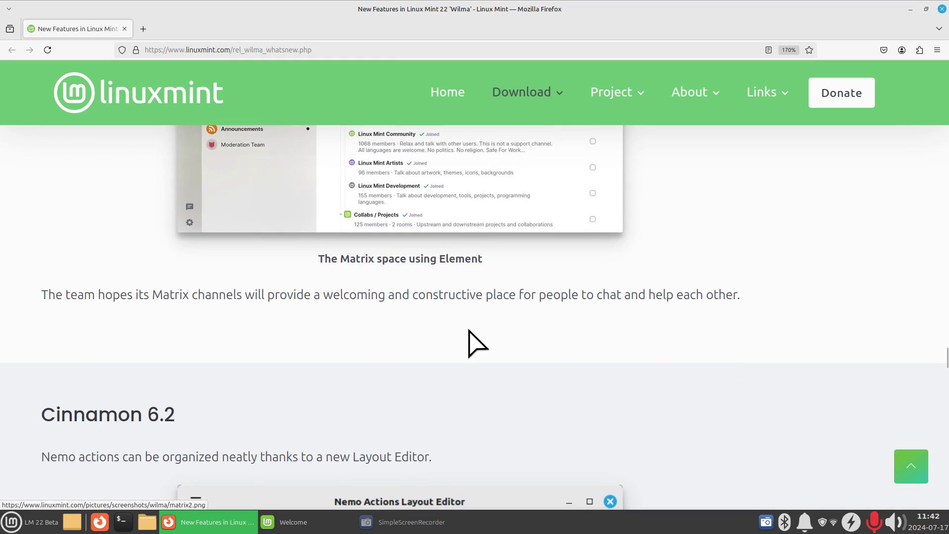
pyautogui.scroll(-2, 469, 330)
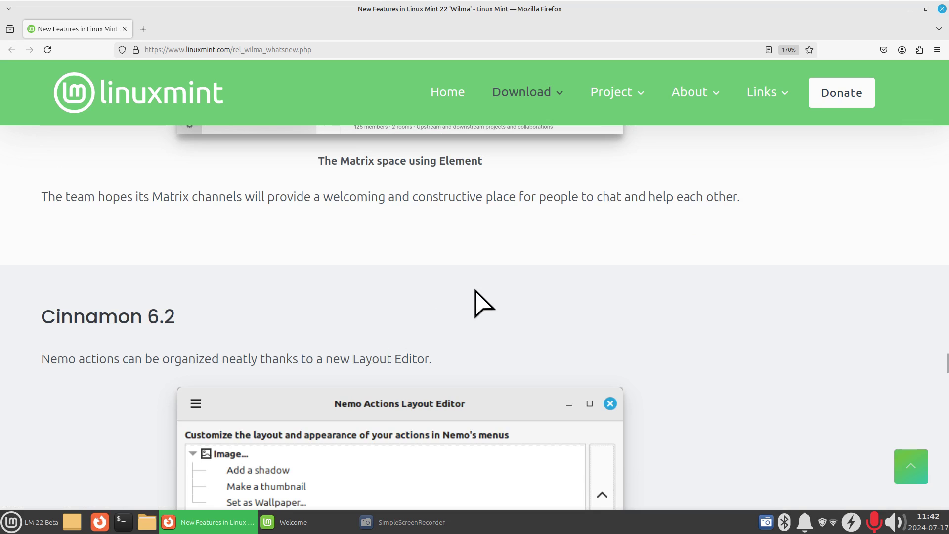
pyautogui.scroll(-3, 474, 297)
pyautogui.scroll(-3, 485, 360)
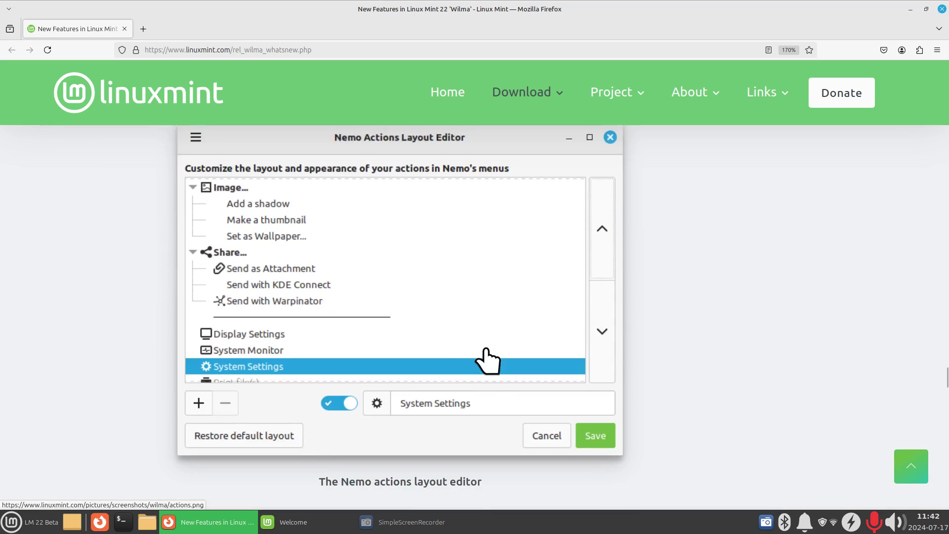
pyautogui.scroll(-6, 486, 349)
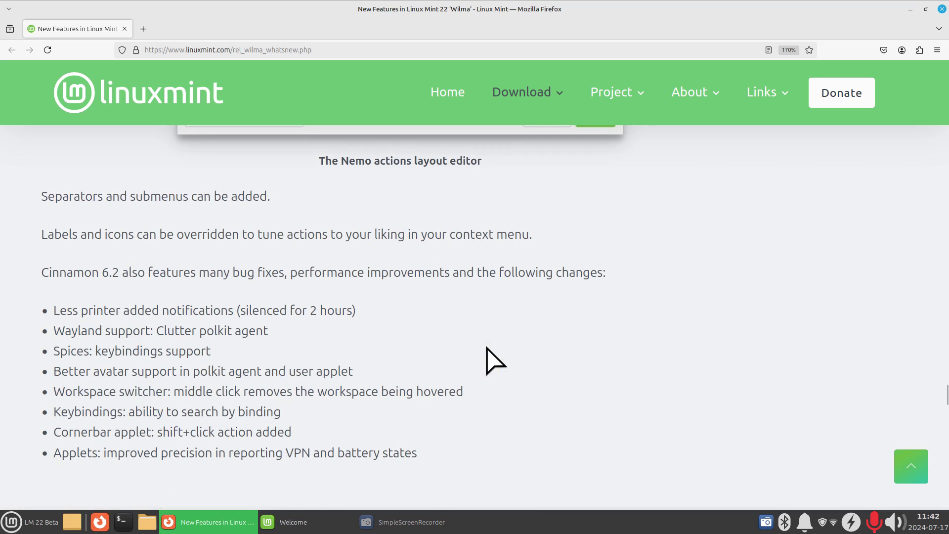
pyautogui.scroll(-8, 486, 360)
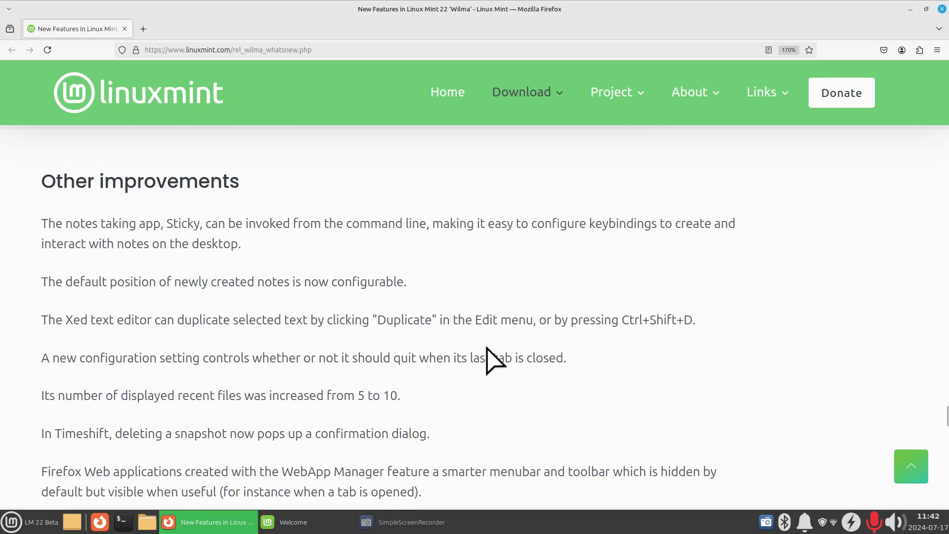
pyautogui.scroll(-4, 487, 360)
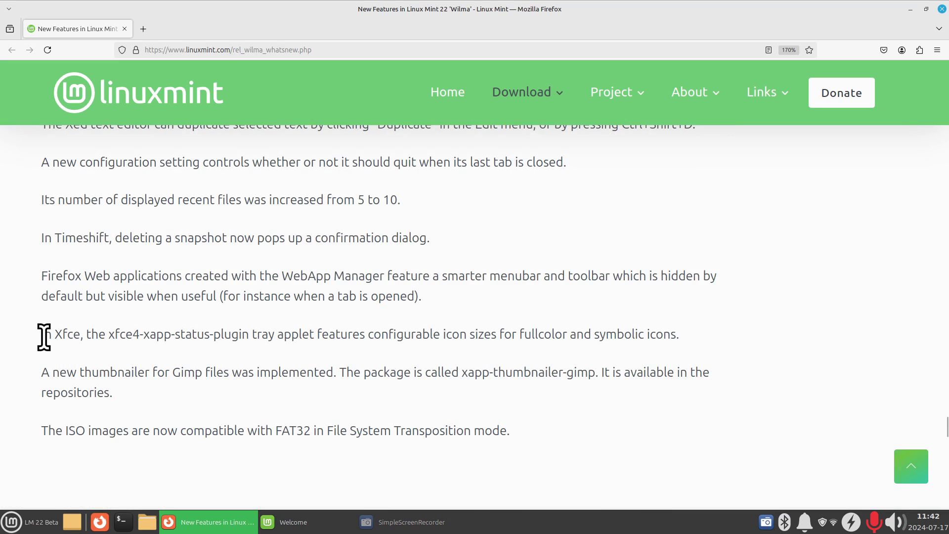
pyautogui.moveTo(43, 334); pyautogui.dragTo(676, 342)
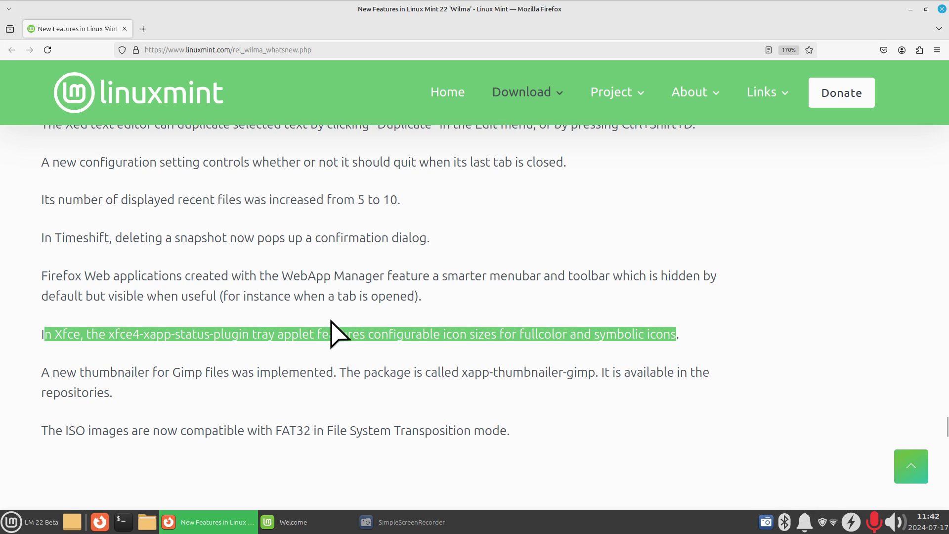
# In Main components and LTS strategy, highlight kernel 6.8 and the 2029 security-update end year
pyautogui.scroll(-5, 331, 320)
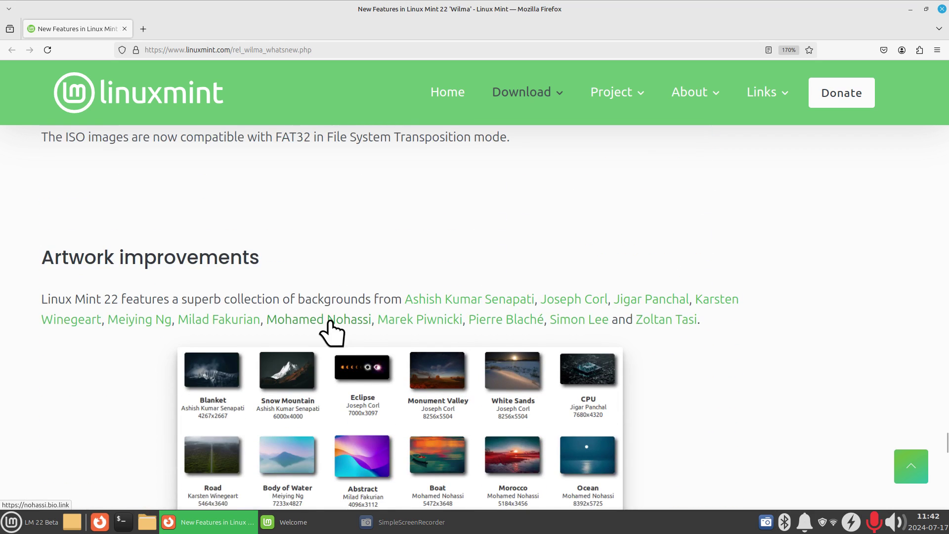
pyautogui.scroll(-2, 331, 332)
pyautogui.scroll(-7, 331, 326)
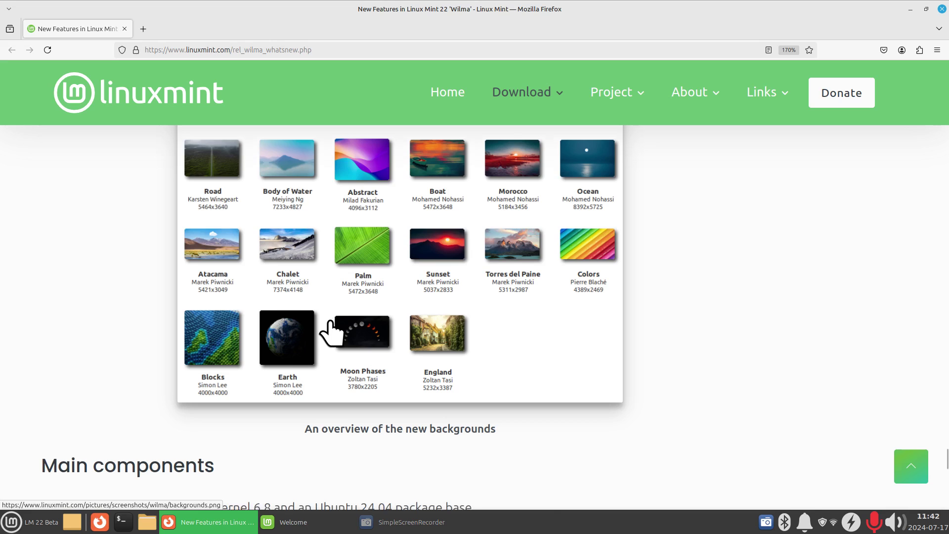
pyautogui.scroll(-2, 331, 319)
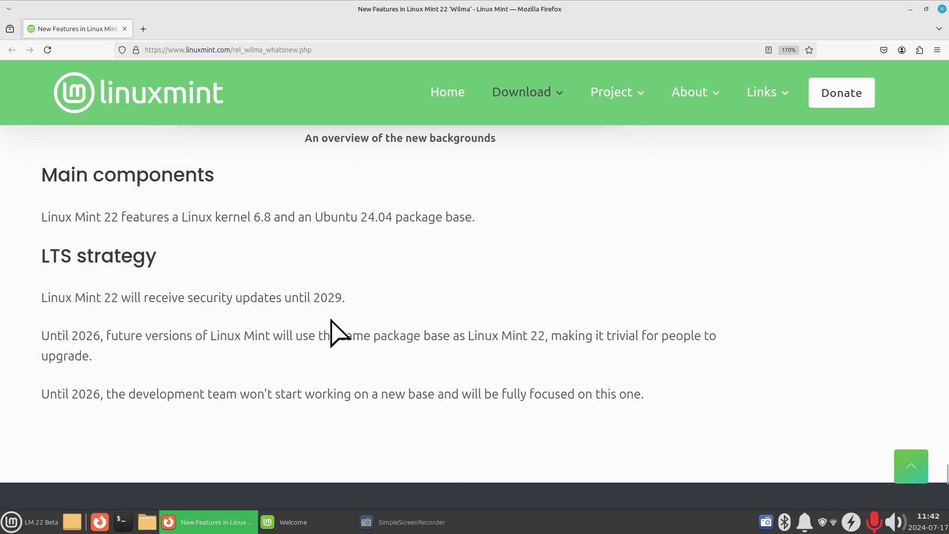
pyautogui.moveTo(253, 213); pyautogui.dragTo(267, 213)
pyautogui.moveTo(311, 298); pyautogui.dragTo(360, 310)
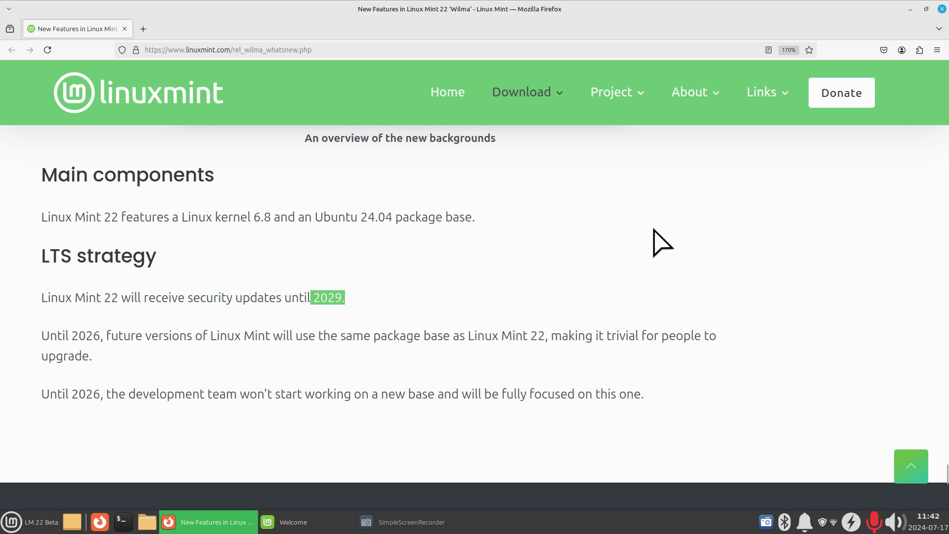
# Close the New Features page and open the Linux Mint 22 release notes from Welcome
pyautogui.click(942, 9)
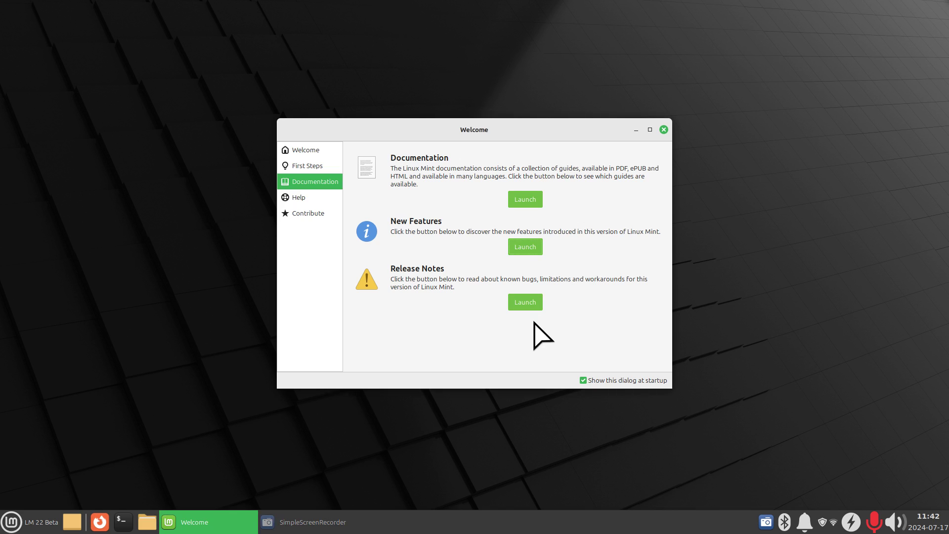
pyautogui.click(524, 303)
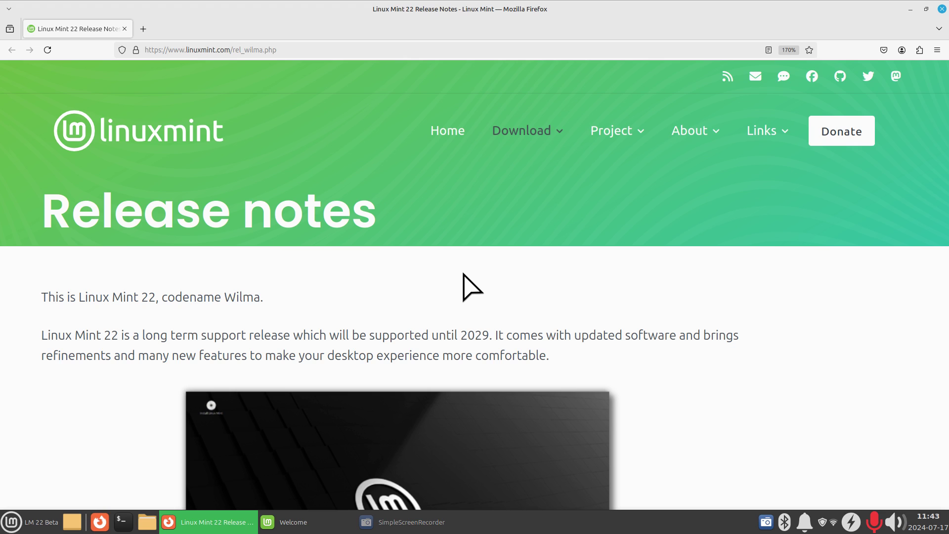
pyautogui.scroll(-2, 464, 274)
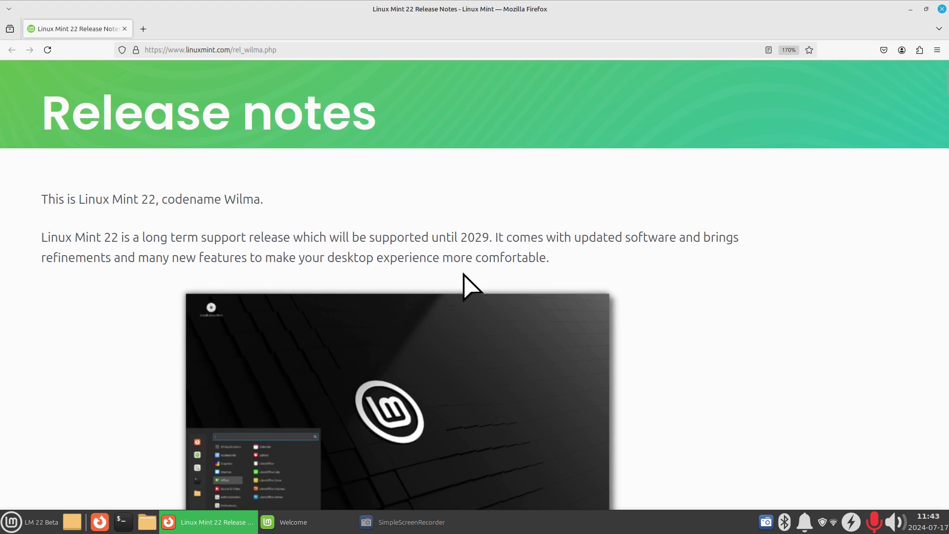
pyautogui.scroll(-8, 463, 275)
pyautogui.scroll(-10, 464, 286)
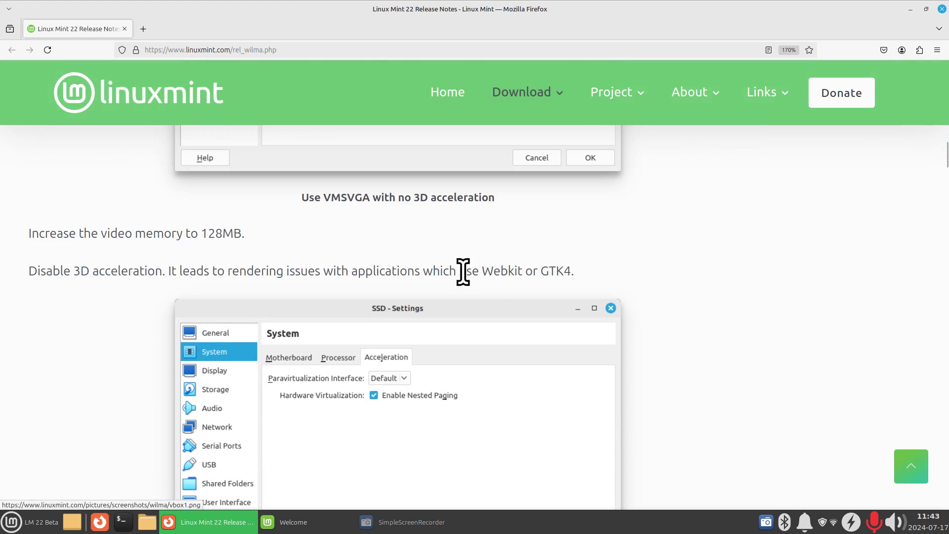
pyautogui.scroll(-12, 464, 286)
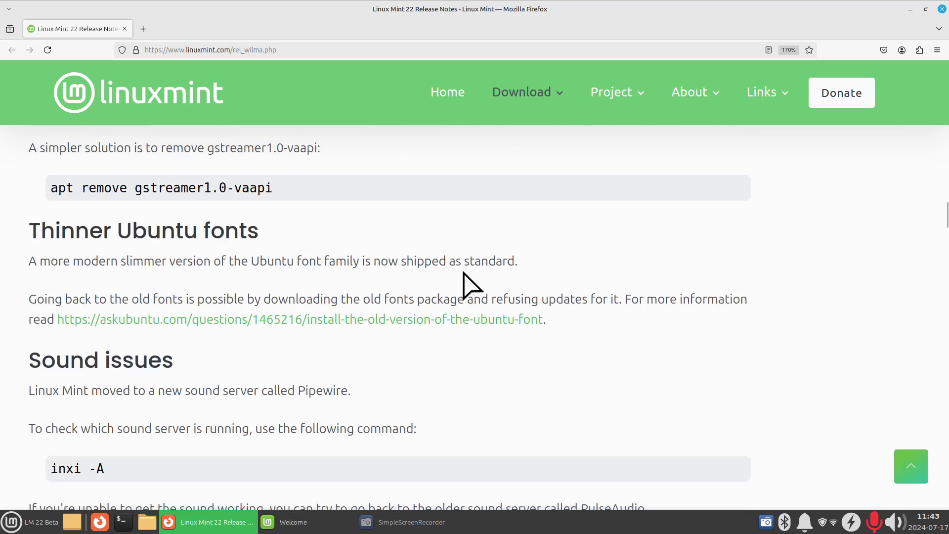
pyautogui.scroll(-12, 464, 273)
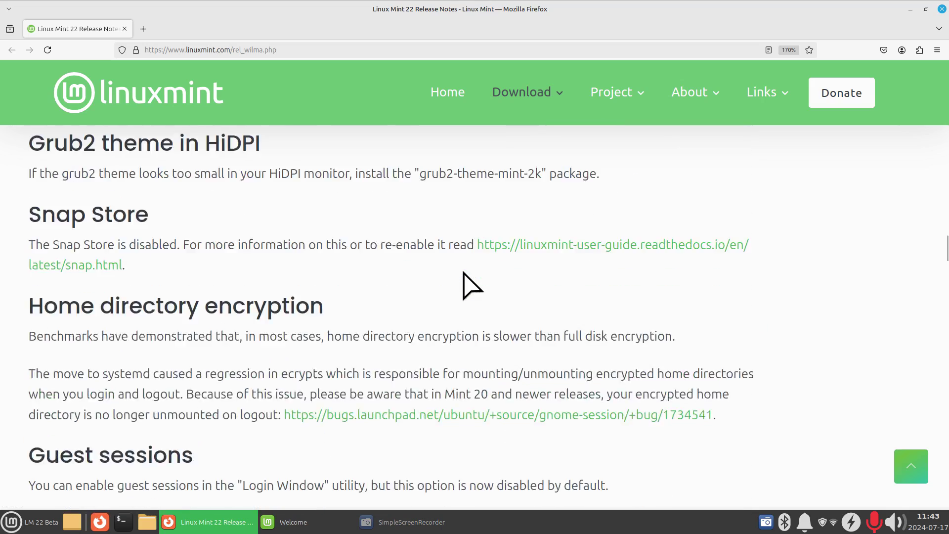
pyautogui.scroll(2, 464, 273)
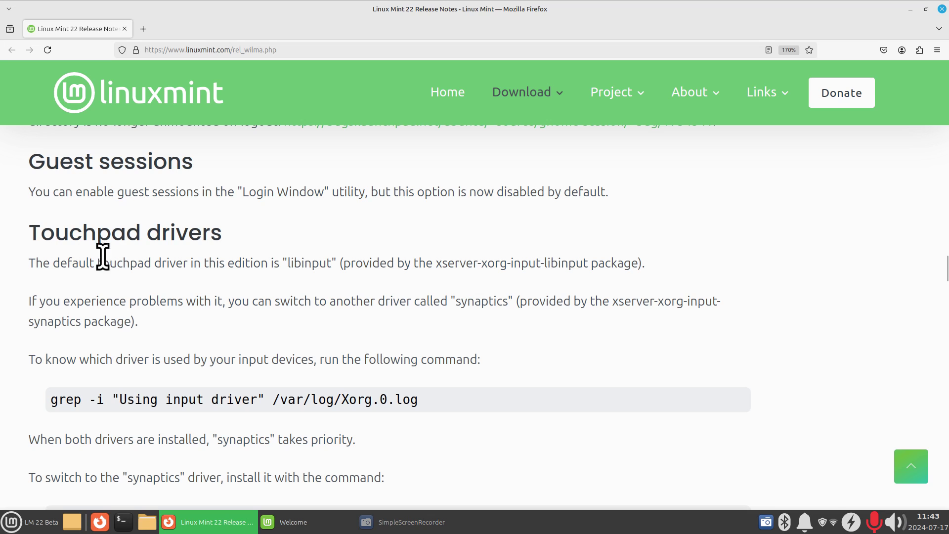
# Read further down the release notes, then restore the browser window to a smaller size
pyautogui.scroll(-10, 460, 317)
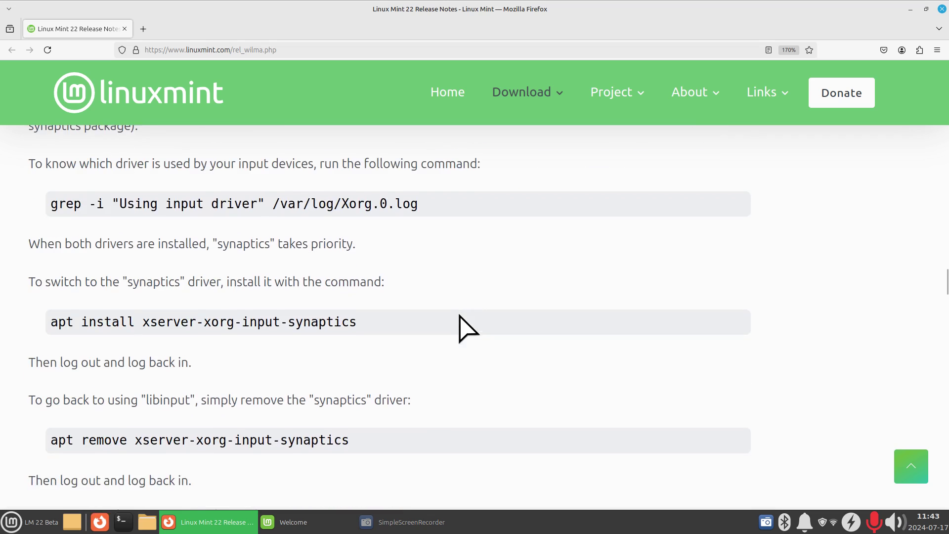
pyautogui.scroll(-5, 460, 314)
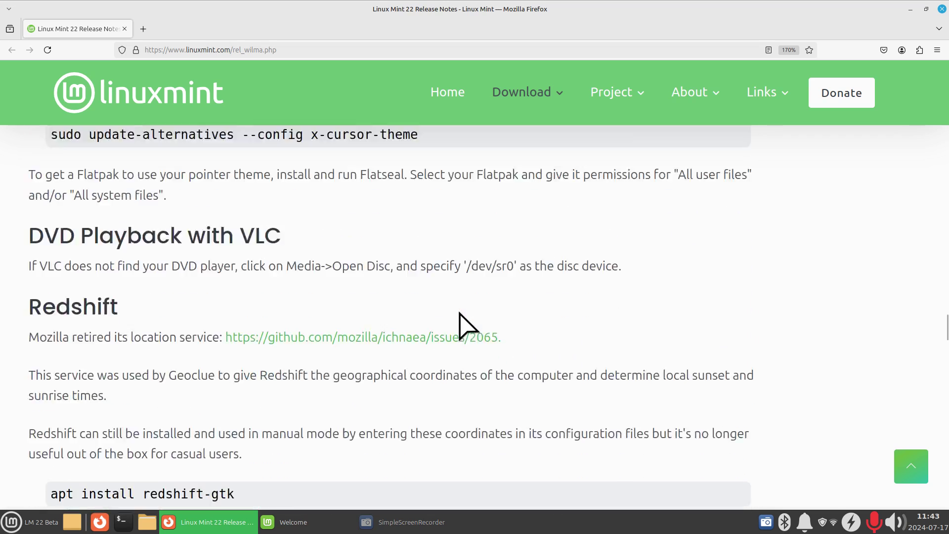
pyautogui.scroll(-10, 460, 313)
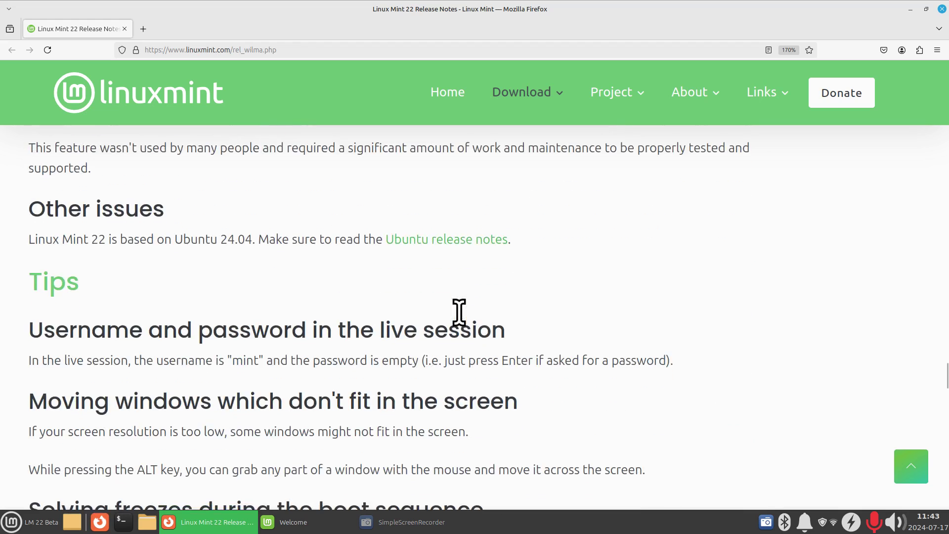
pyautogui.scroll(-12, 459, 313)
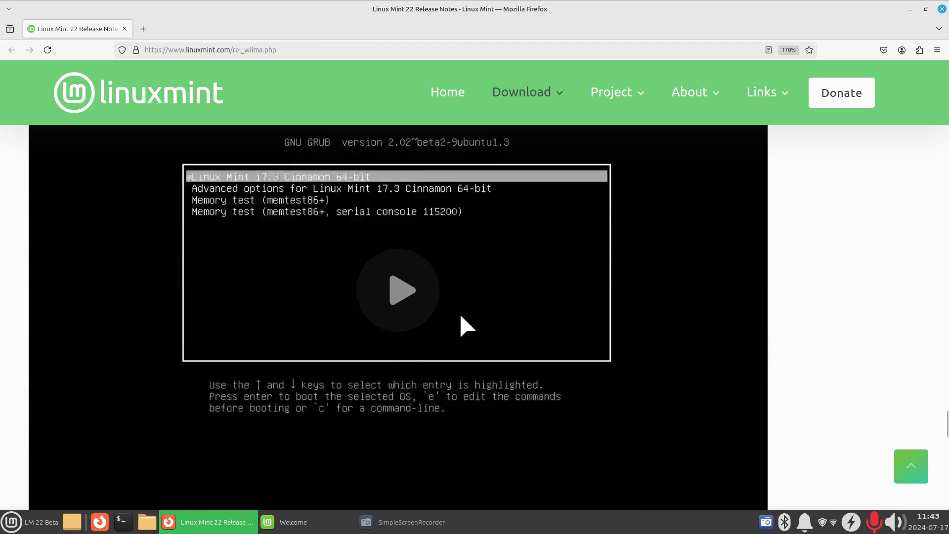
pyautogui.scroll(-12, 461, 316)
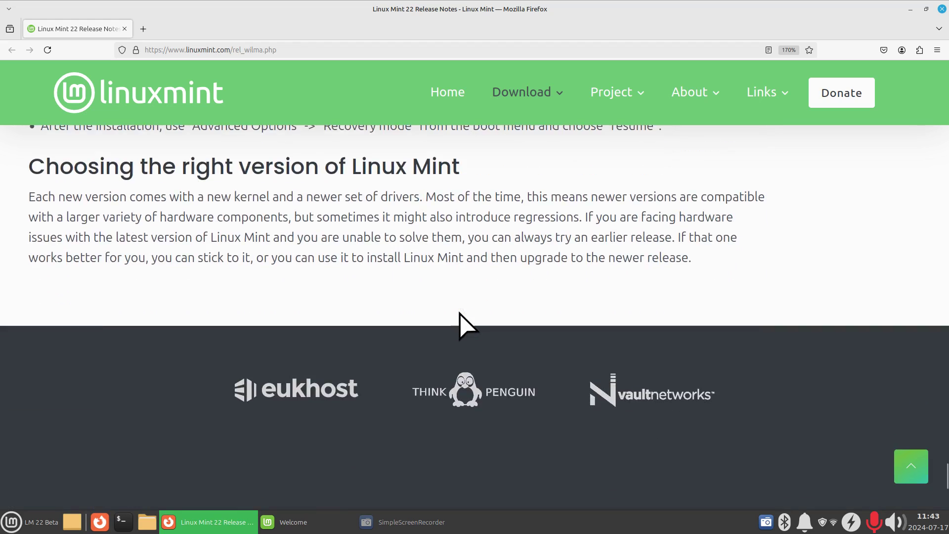
pyautogui.scroll(-4, 459, 313)
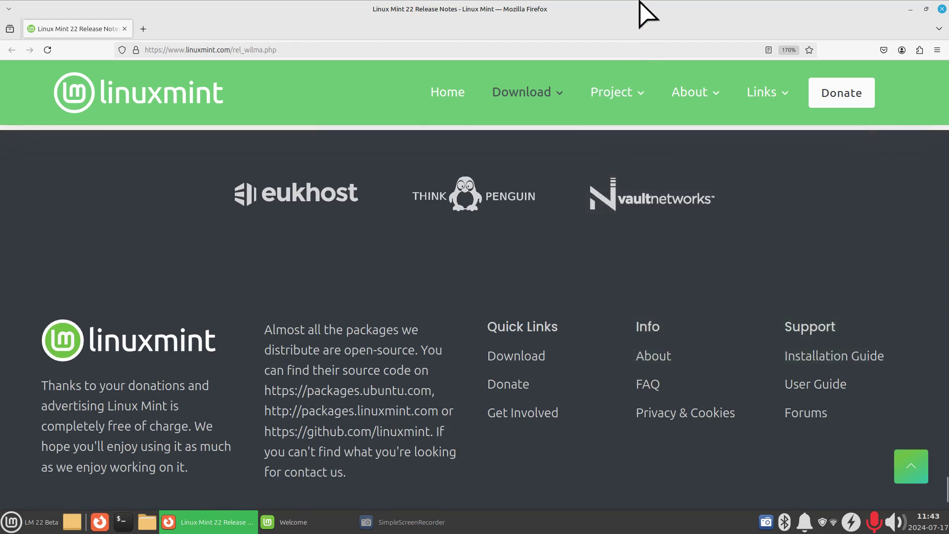
pyautogui.doubleClick(637, 7)
# Close the release notes browser and Welcome, then browse the menu's System applications
pyautogui.click(829, 45)
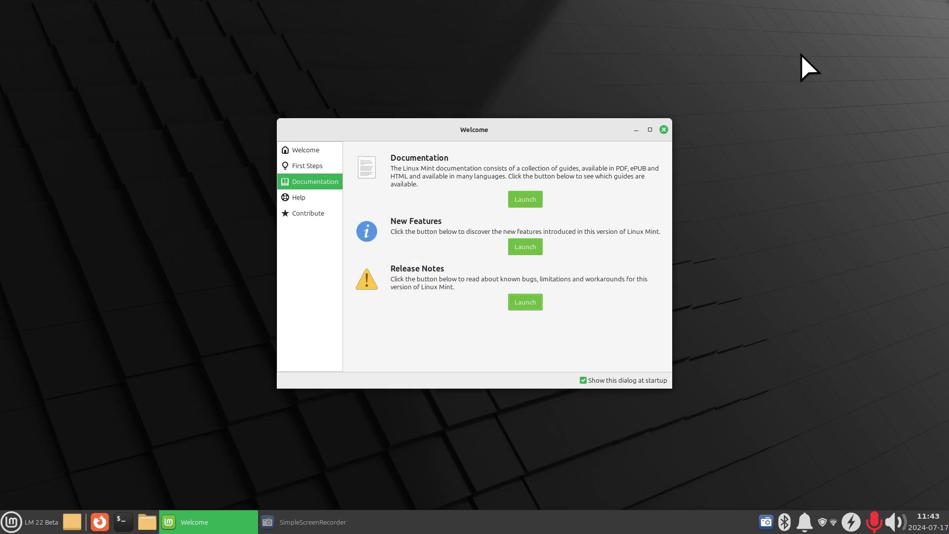
pyautogui.click(663, 130)
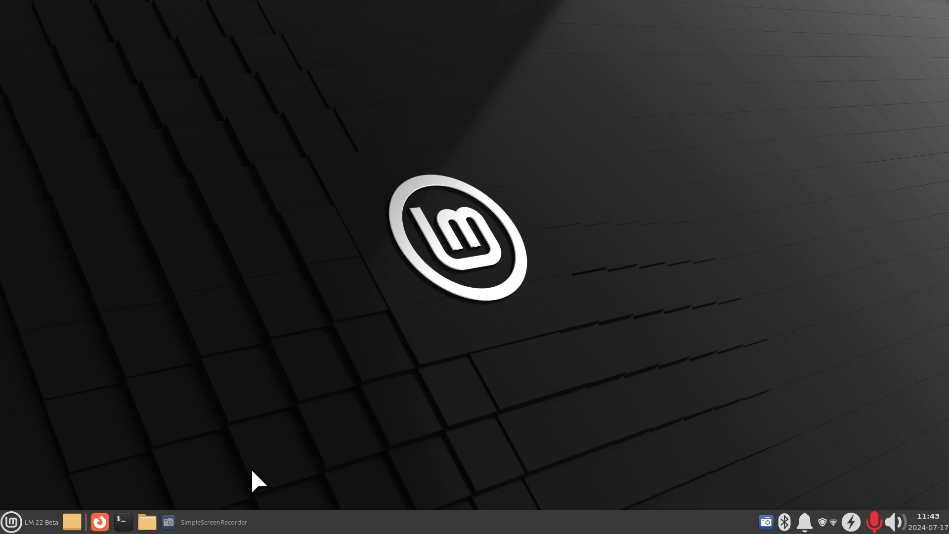
pyautogui.click(7, 523)
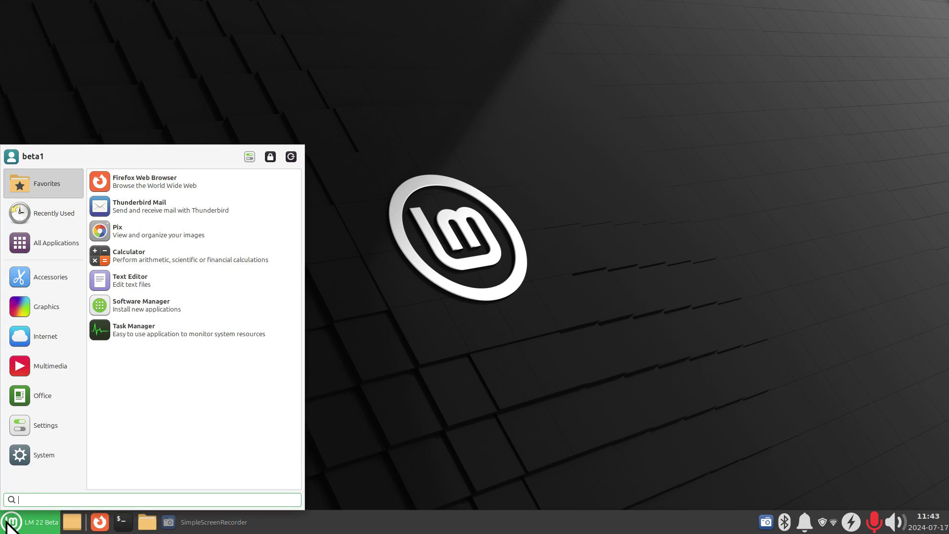
pyautogui.click(39, 454)
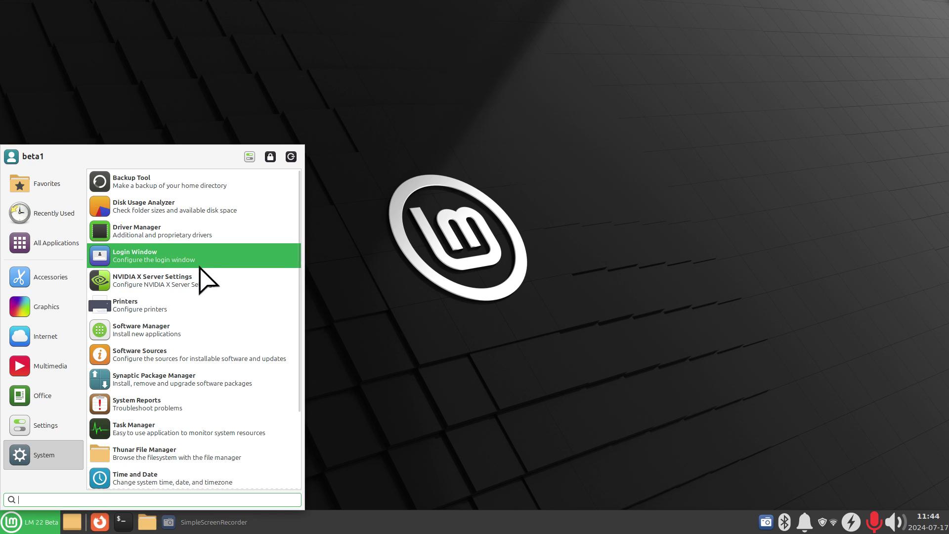
pyautogui.scroll(-3, 200, 280)
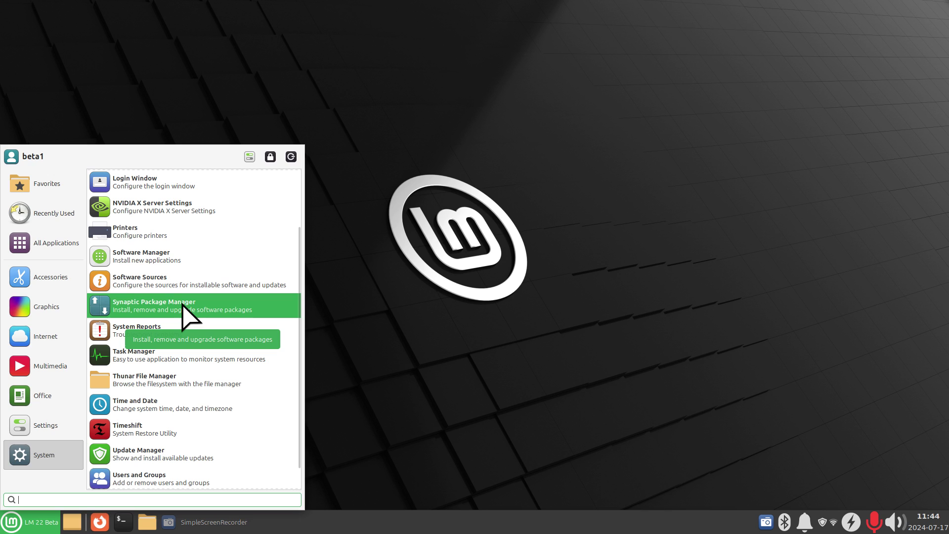
# Launch Software Manager and view, then close, its About information
pyautogui.click(168, 255)
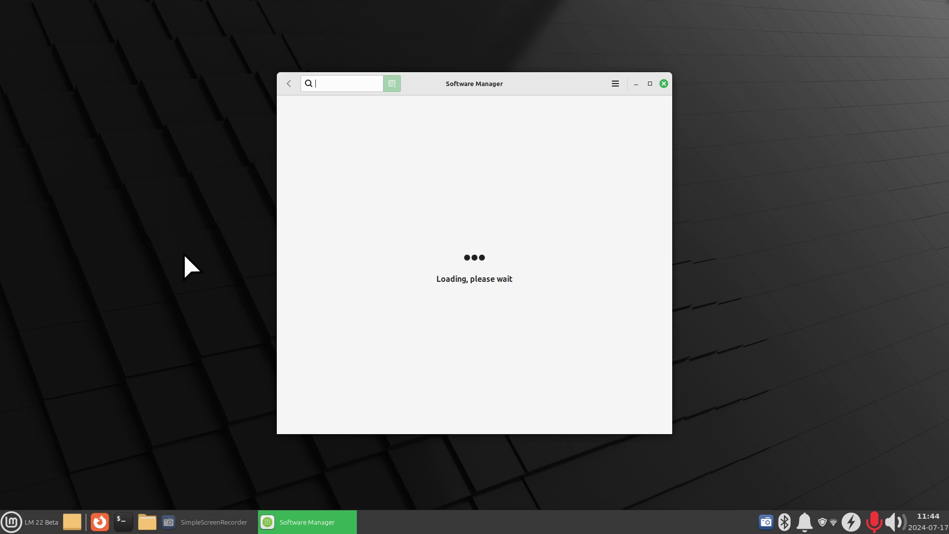
pyautogui.click(616, 84)
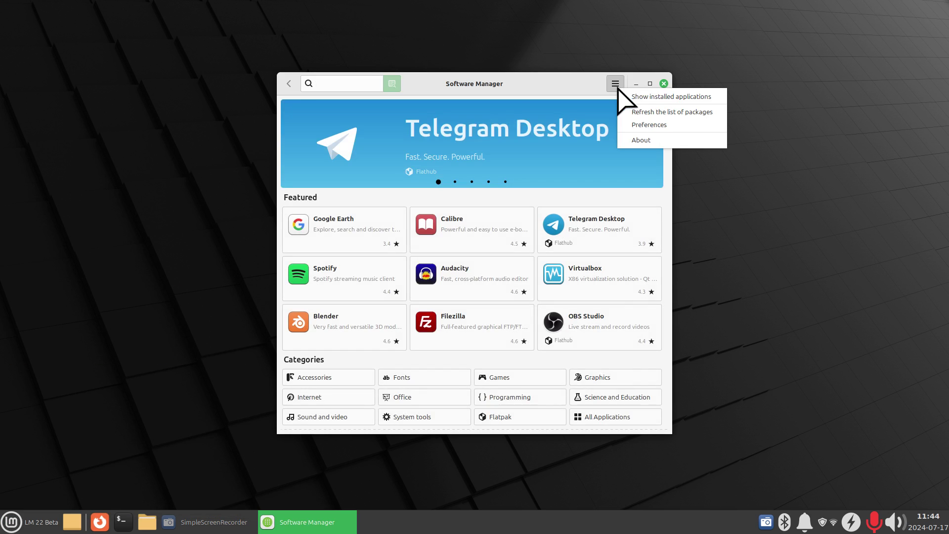
pyautogui.click(643, 140)
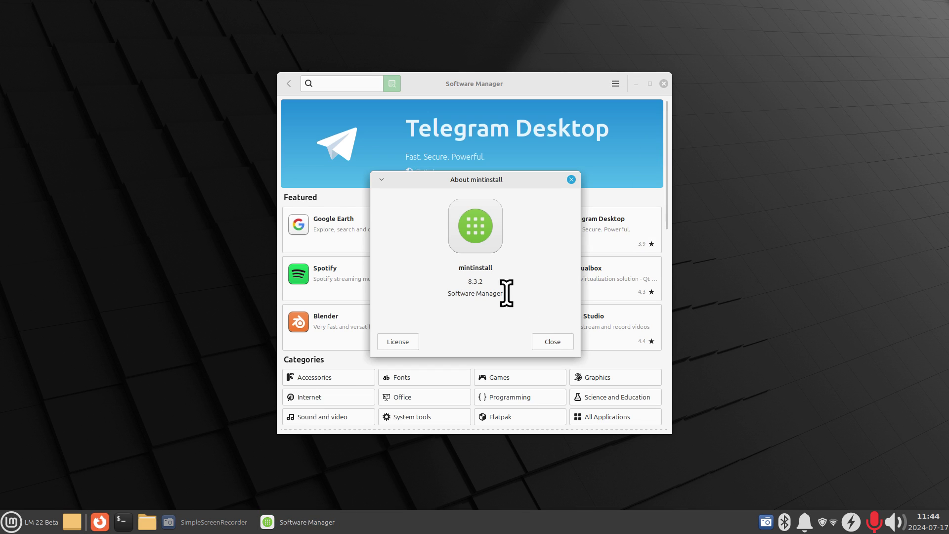
pyautogui.moveTo(467, 282); pyautogui.dragTo(496, 276)
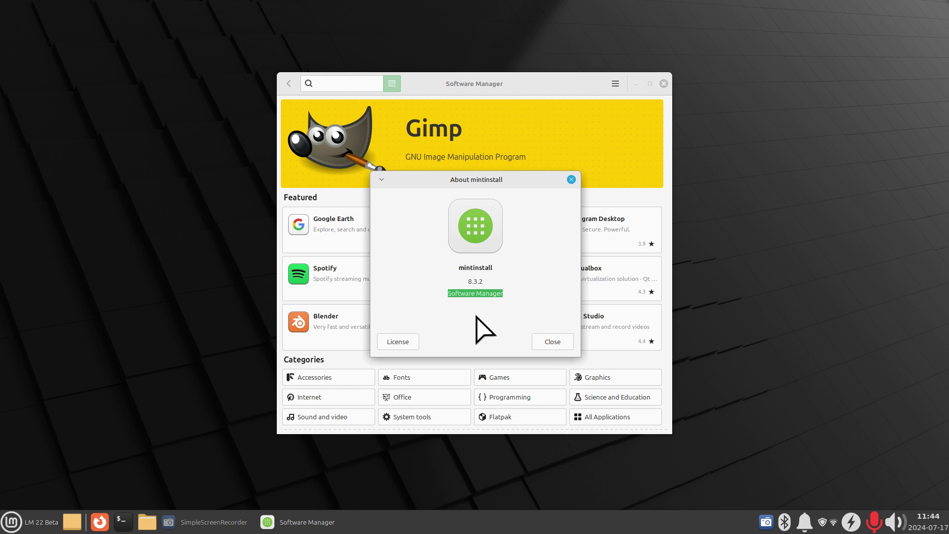
pyautogui.click(558, 342)
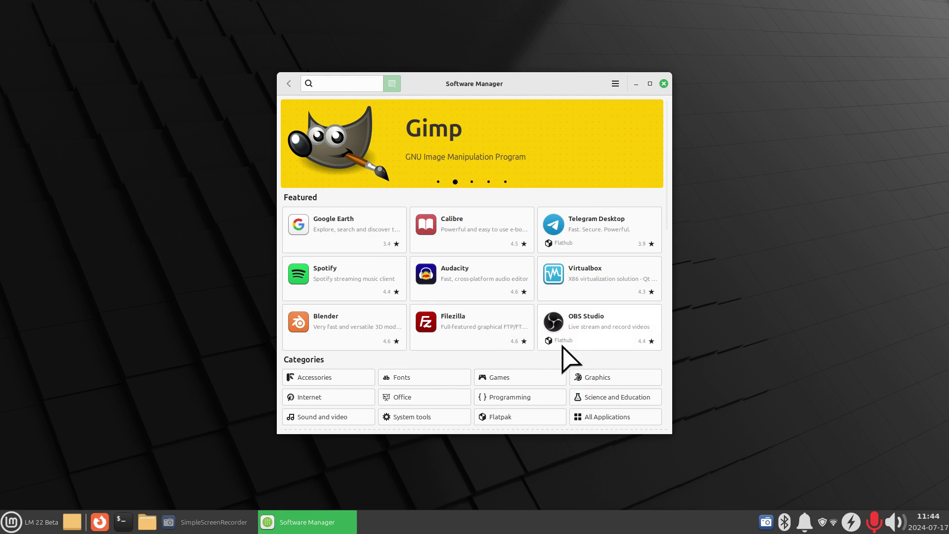
# Toggle Show unverified Flatpaks on and back off in Preferences, then close Software Manager
pyautogui.click(615, 84)
pyautogui.click(633, 122)
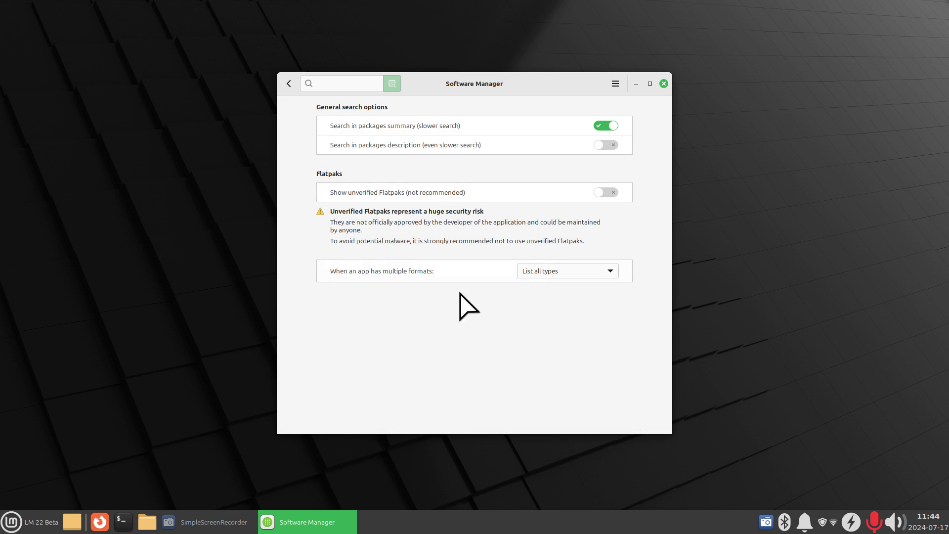
pyautogui.click(612, 192)
pyautogui.click(609, 192)
pyautogui.click(288, 83)
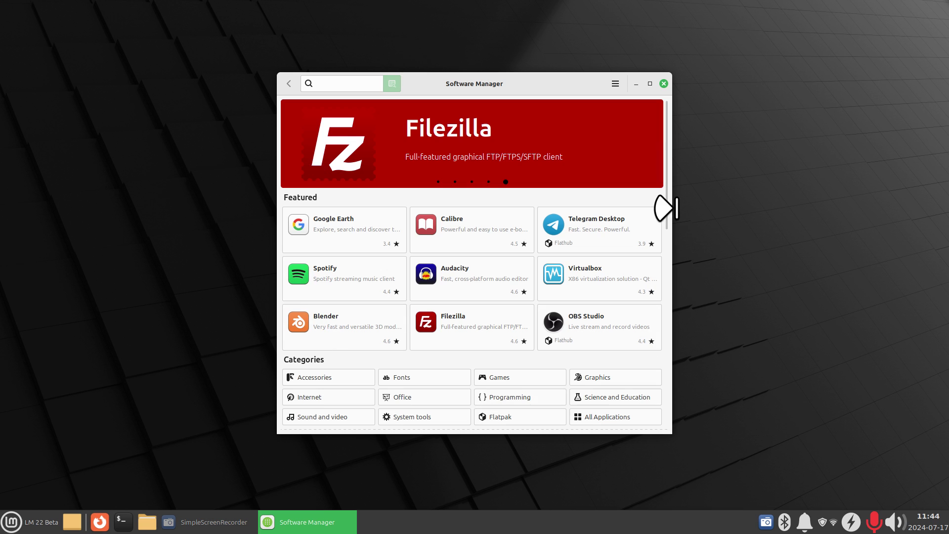
pyautogui.click(664, 83)
# Launch Synaptic Package Manager via a menu search for 'sy' and authenticate with the password
pyautogui.click(11, 522)
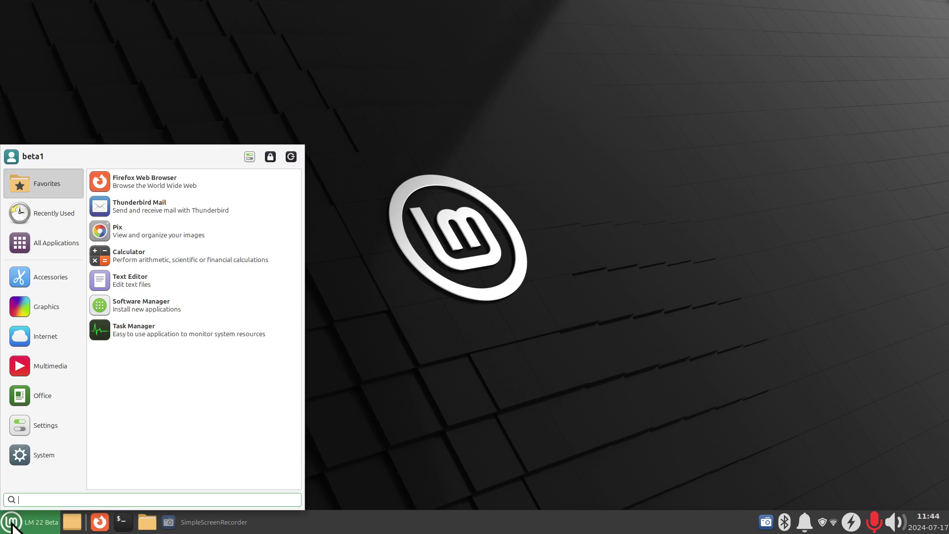
pyautogui.write('sy')
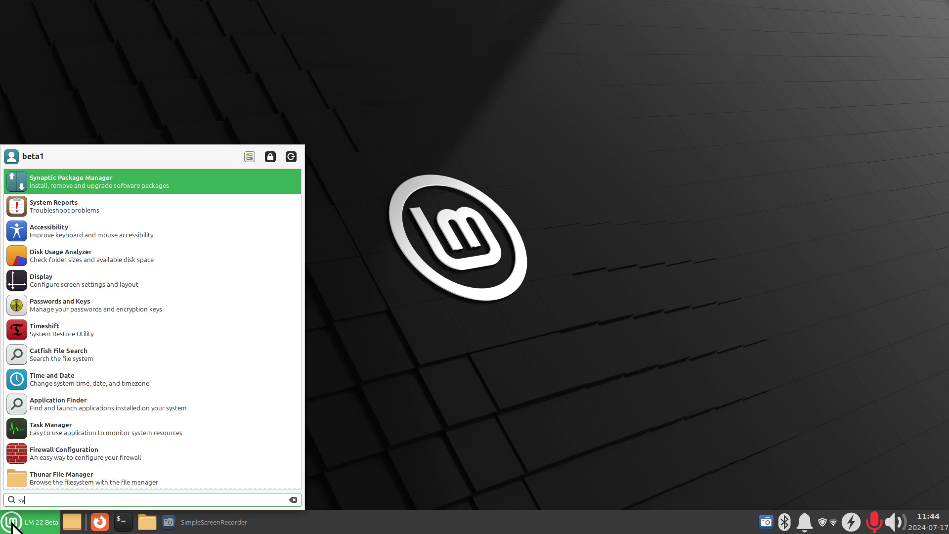
pyautogui.click(83, 182)
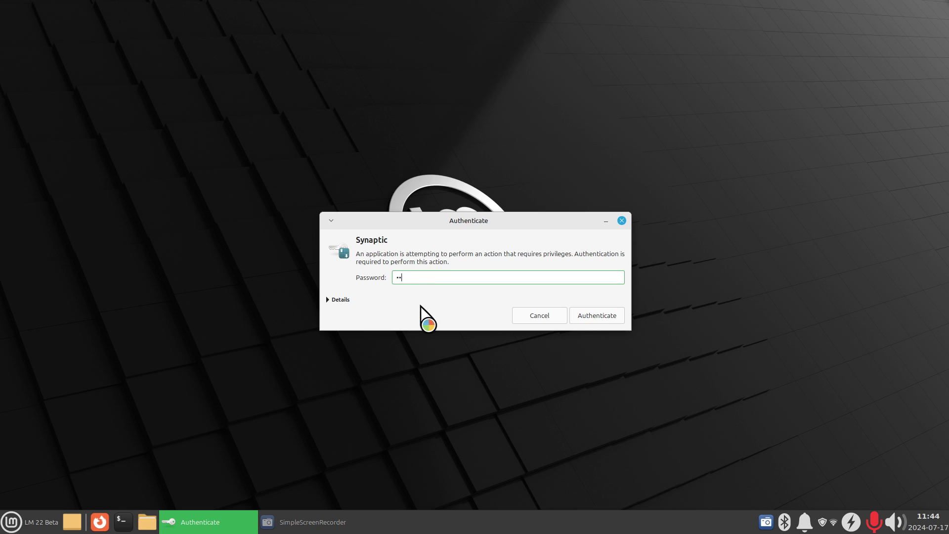
pyautogui.press('Return')
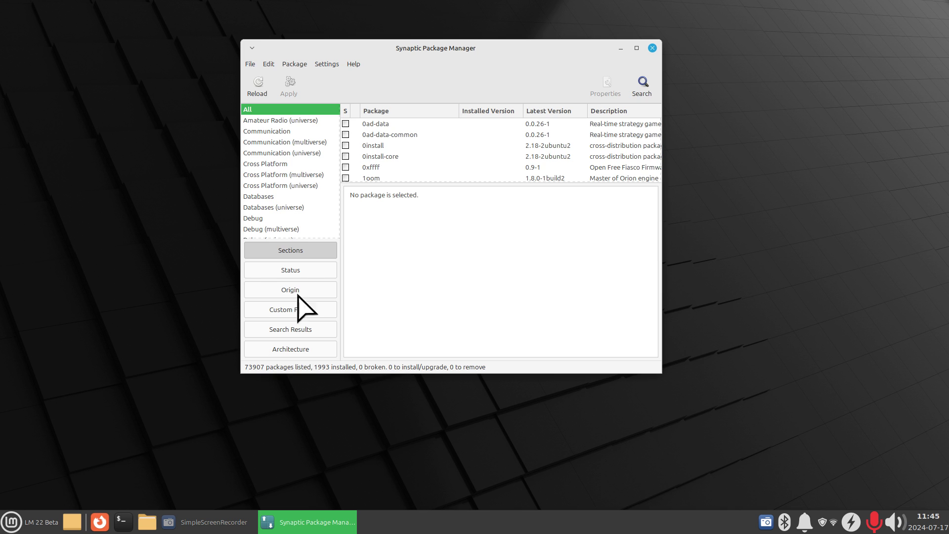
# Open Repositories, view the Main and Base mirror lists without changes, then close Software Sources
pyautogui.click(324, 64)
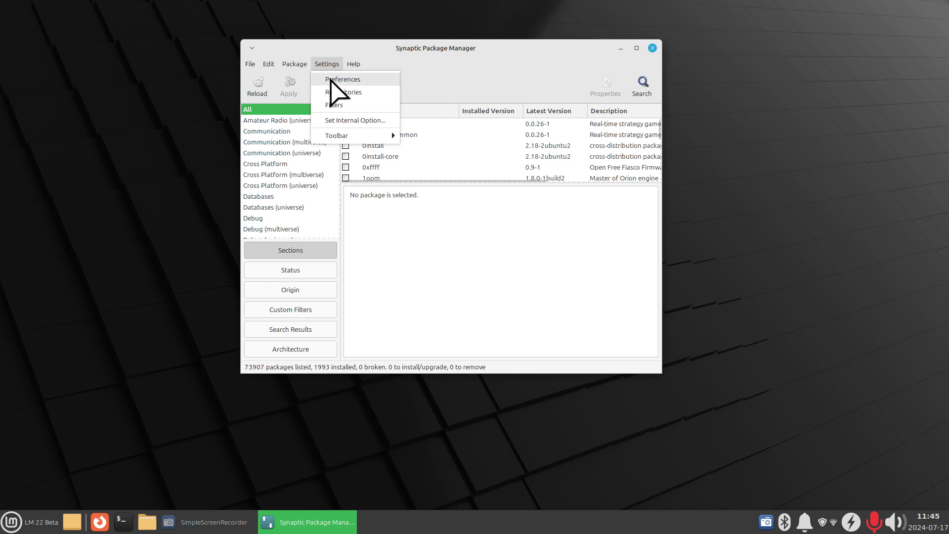
pyautogui.click(333, 91)
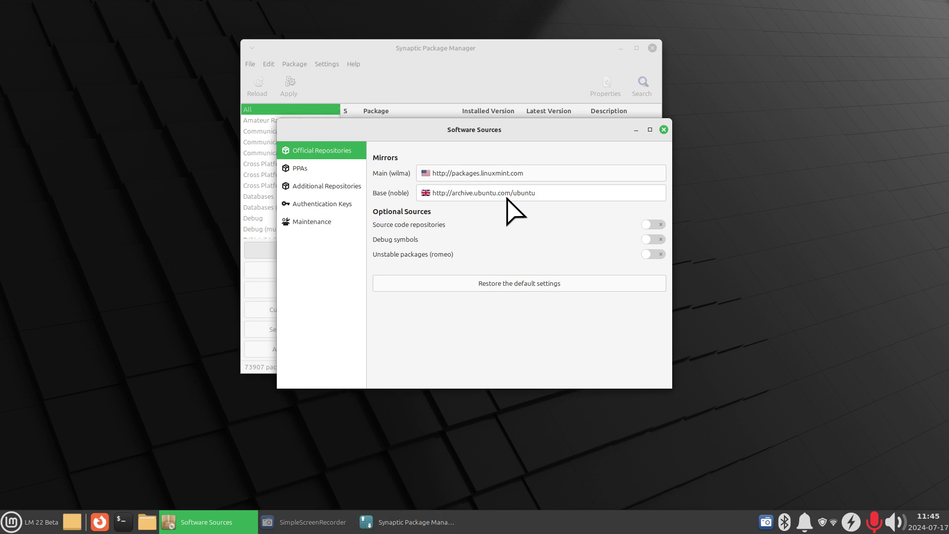
pyautogui.click(485, 173)
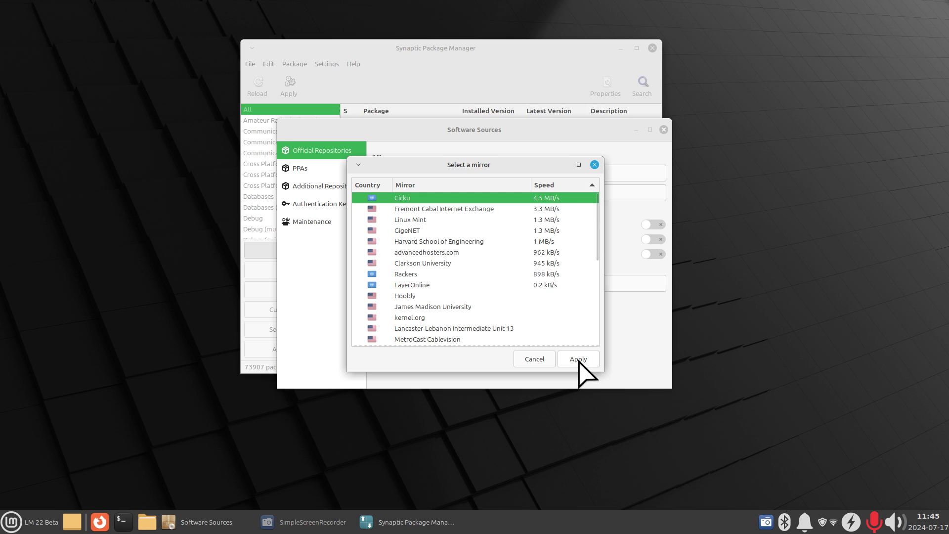
pyautogui.click(538, 362)
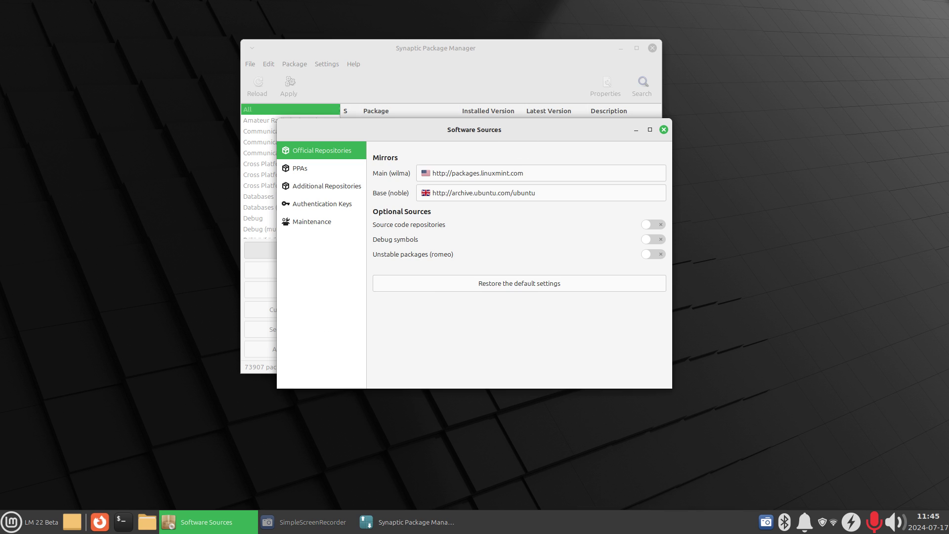
pyautogui.click(486, 193)
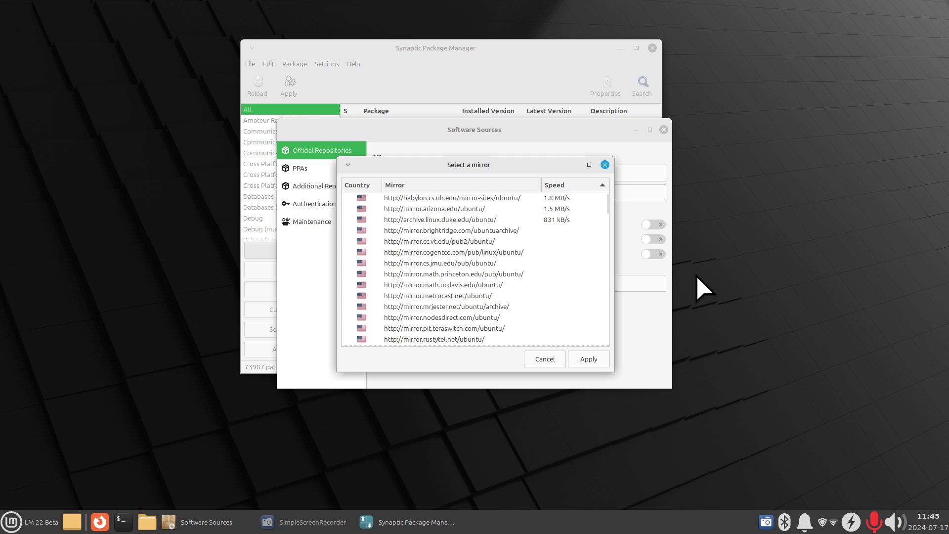
pyautogui.click(546, 359)
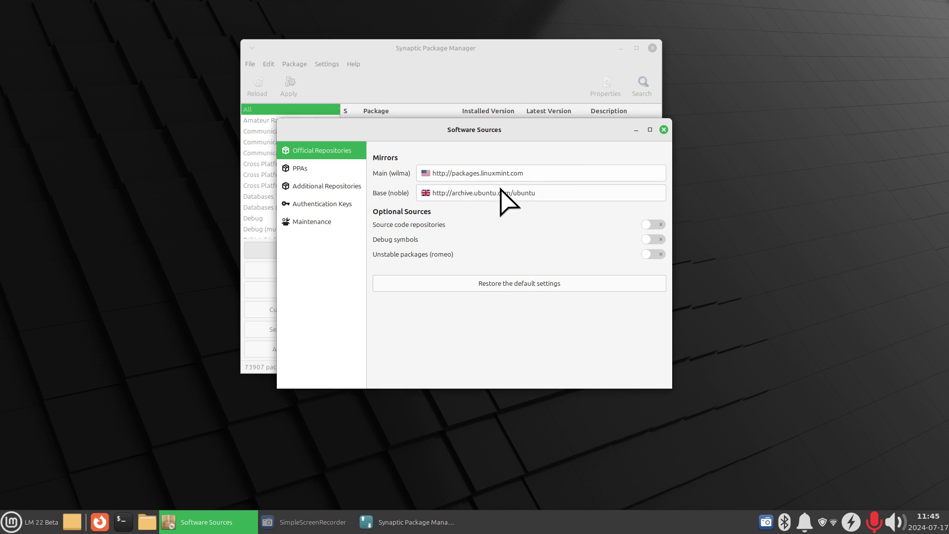
pyautogui.click(664, 129)
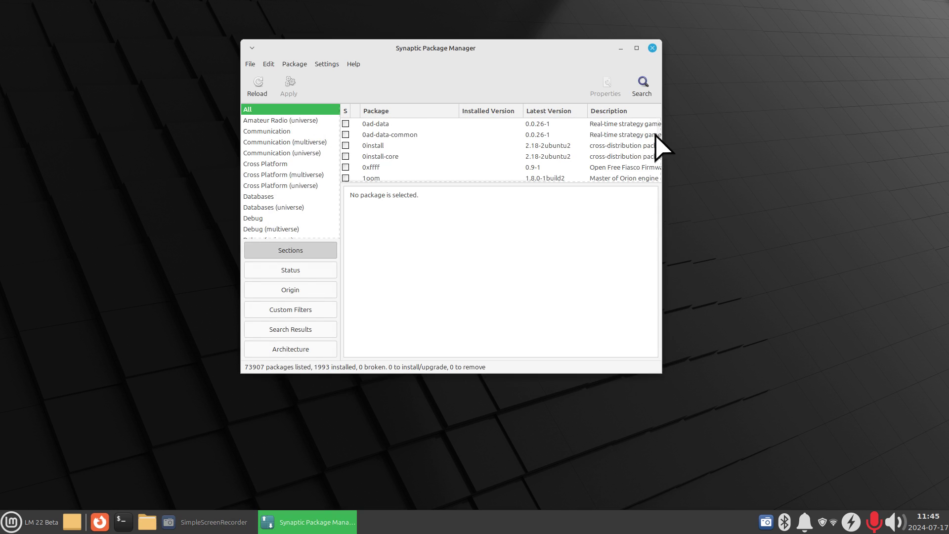
# Close Synaptic Package Manager and browse the applications menu
pyautogui.click(655, 47)
pyautogui.click(7, 528)
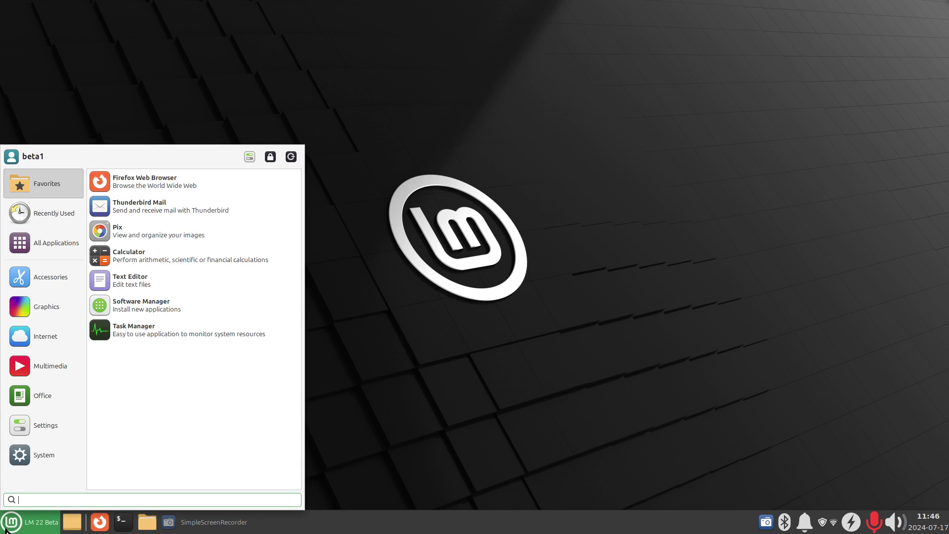
pyautogui.moveTo(18, 451)
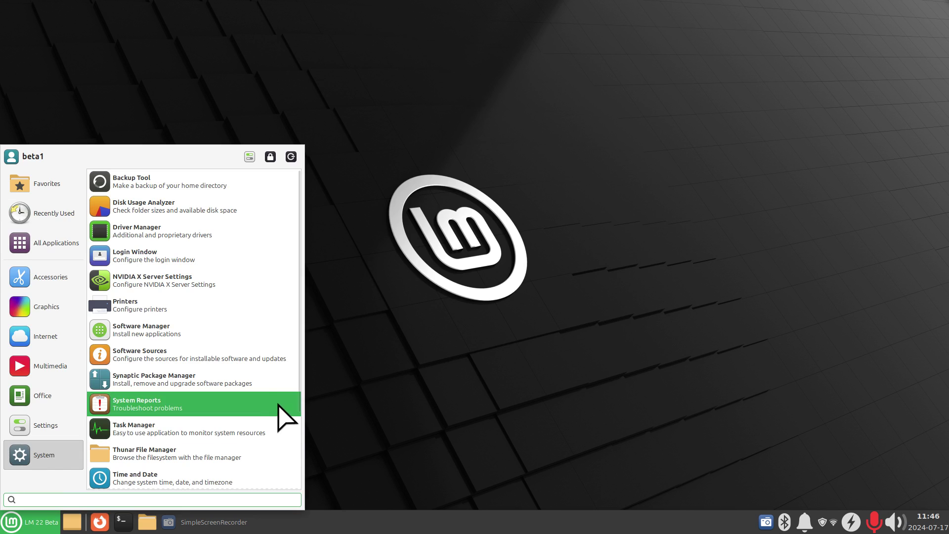
pyautogui.scroll(-4, 247, 316)
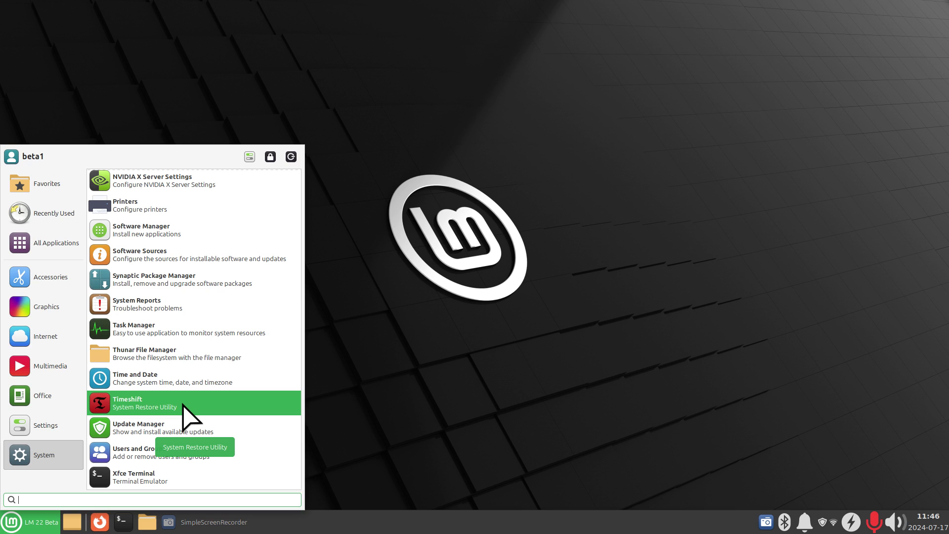
# Launch LibreOffice Writer from Office and show About LibreOffice, version 24.2.4.2
pyautogui.click(39, 425)
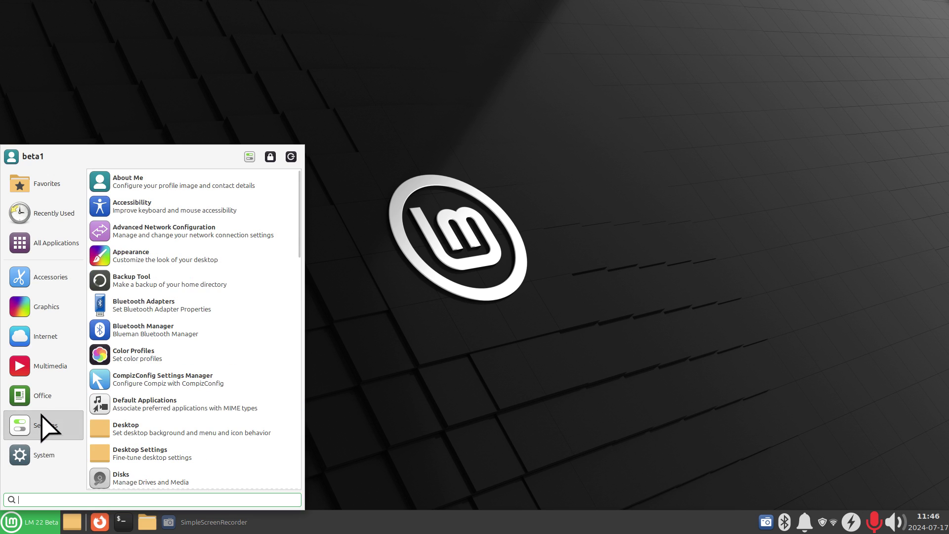
pyautogui.click(43, 395)
pyautogui.click(159, 331)
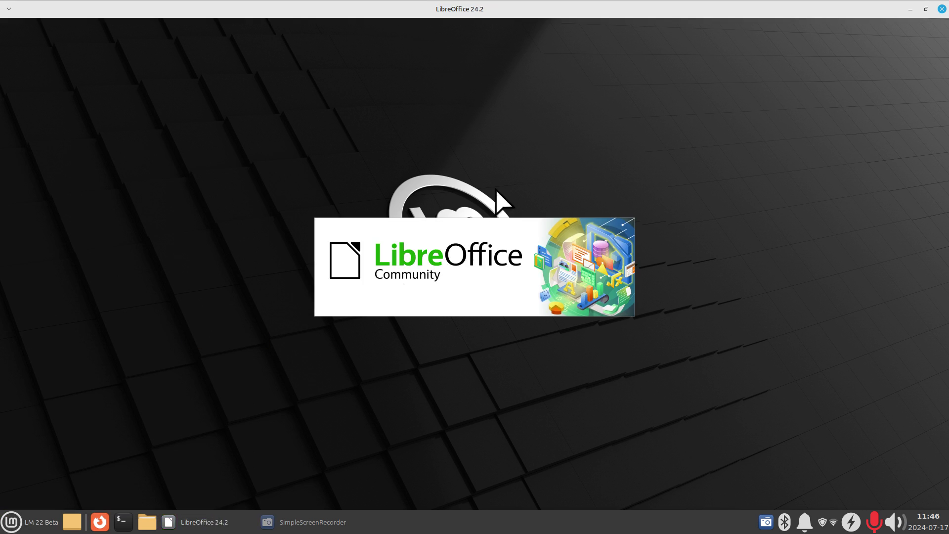
pyautogui.click(251, 25)
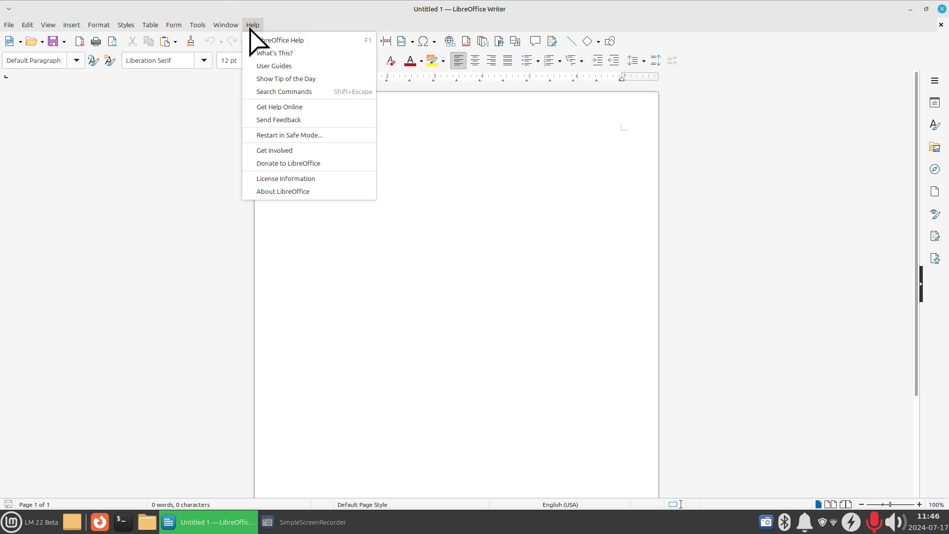
pyautogui.click(345, 196)
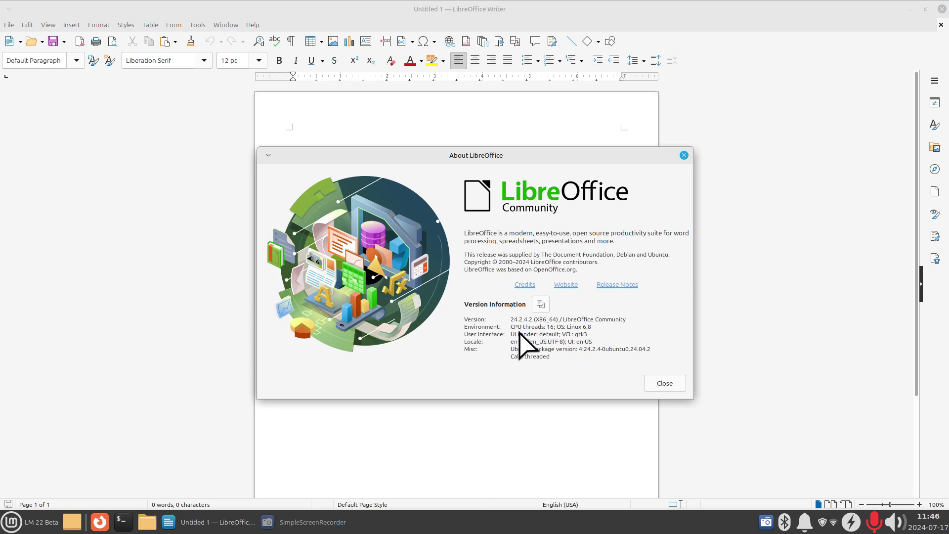
# Close the About dialog and Writer, then browse the menu's Multimedia and Internet categories
pyautogui.click(665, 383)
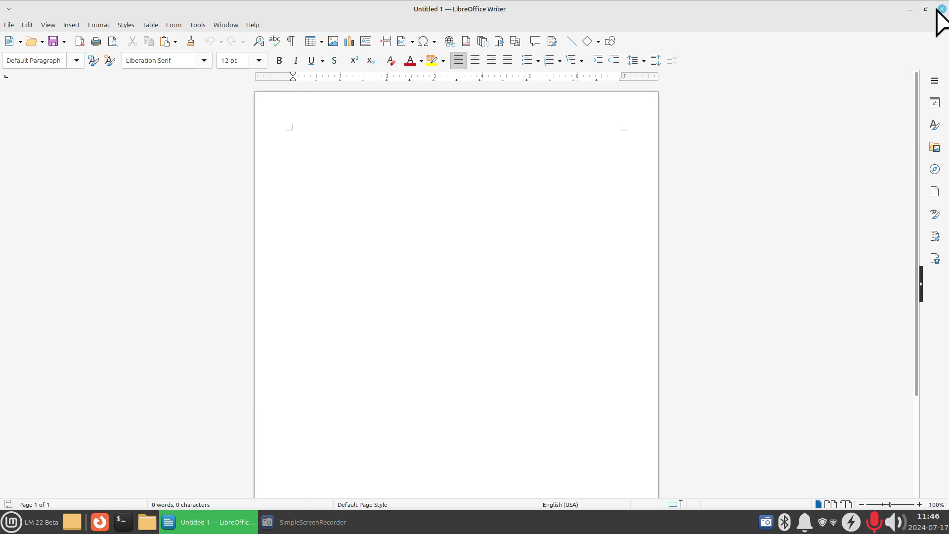
pyautogui.click(942, 9)
pyautogui.click(11, 522)
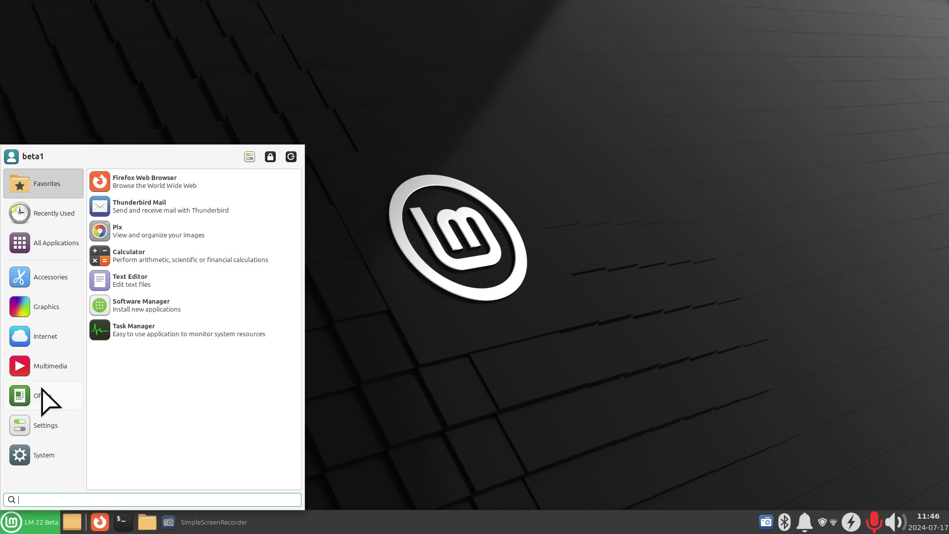
pyautogui.moveTo(46, 377)
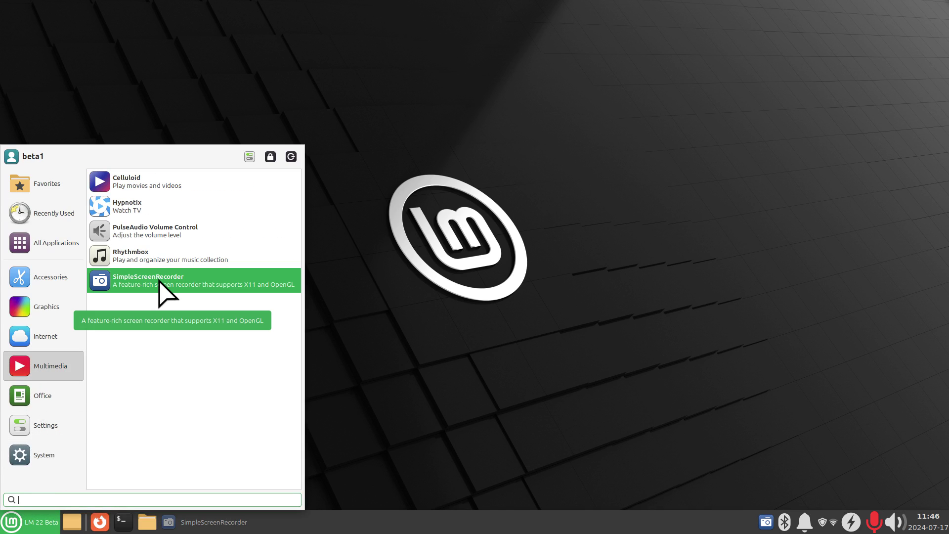
pyautogui.moveTo(59, 340)
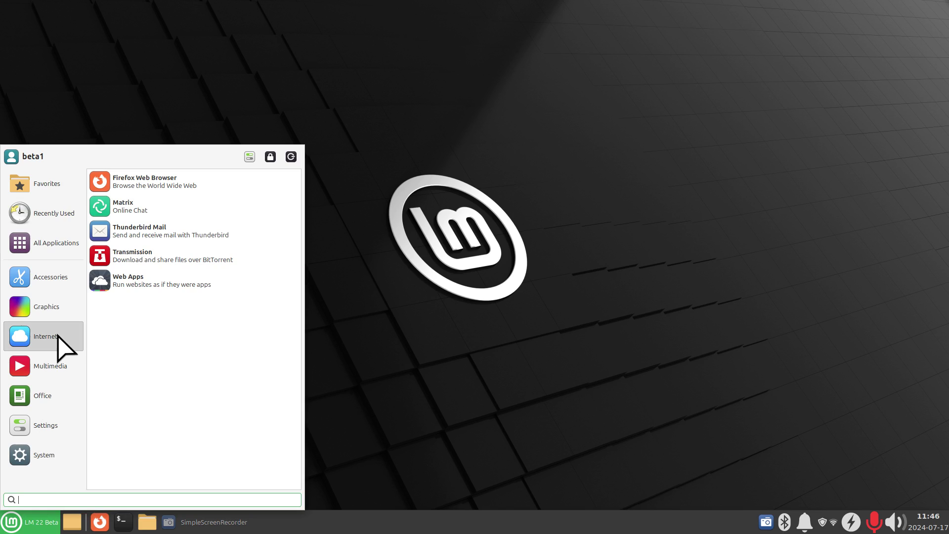
# Launch Web Apps, centre its window, and view the Matrix app's edit form without changes
pyautogui.click(158, 280)
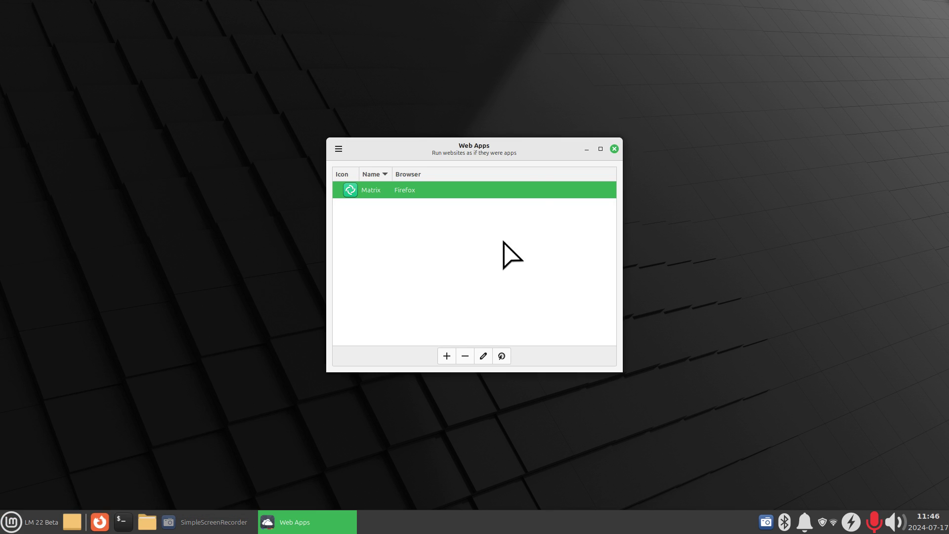
pyautogui.moveTo(534, 146); pyautogui.dragTo(449, 133)
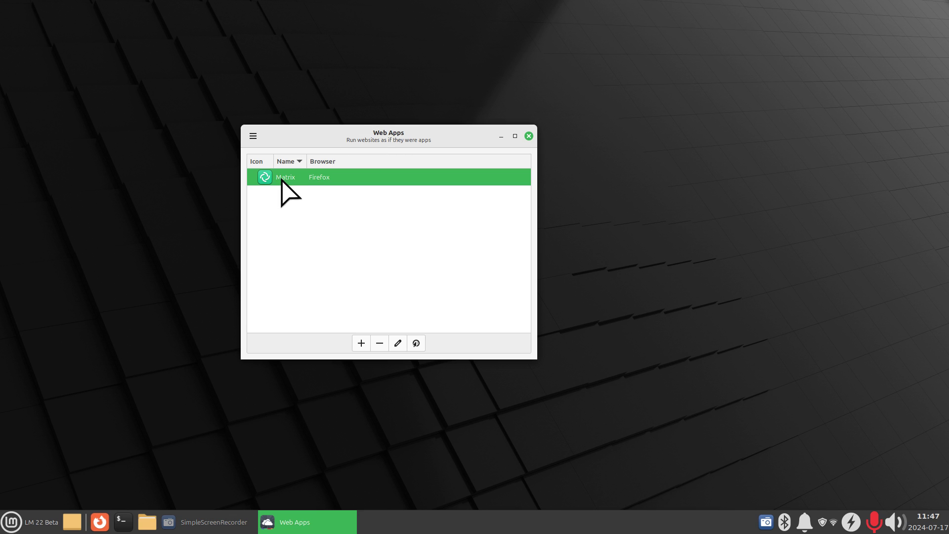
pyautogui.click(398, 343)
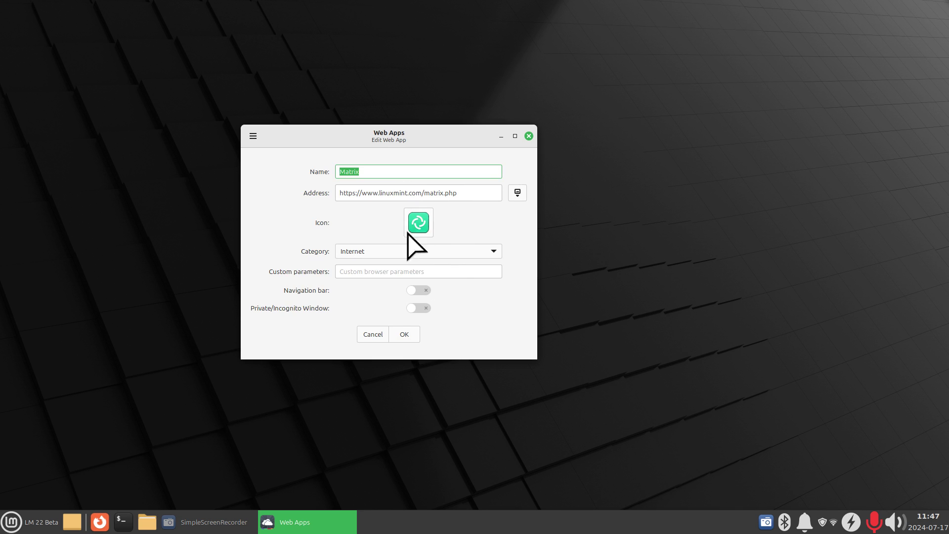
pyautogui.click(379, 336)
# Search the application menu for 'ma', then dismiss it
pyautogui.click(15, 525)
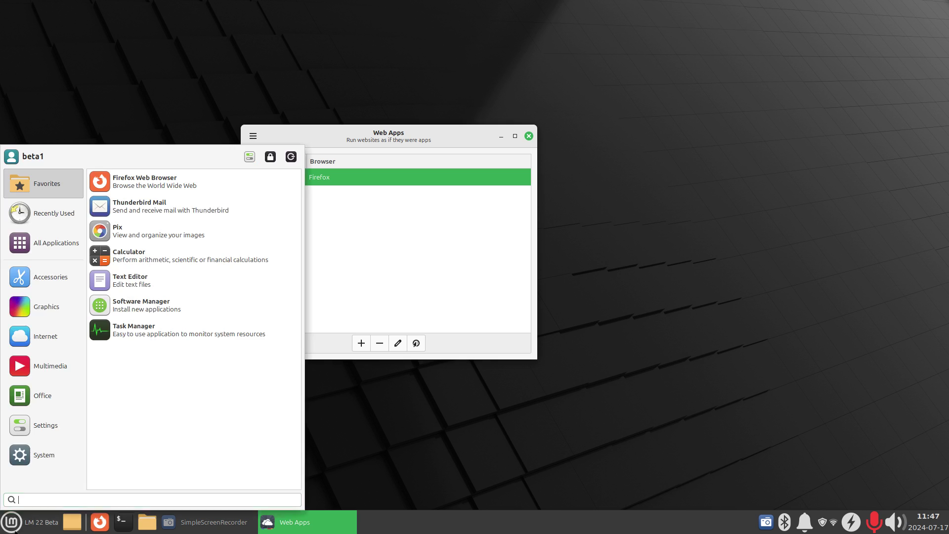
pyautogui.write('ma')
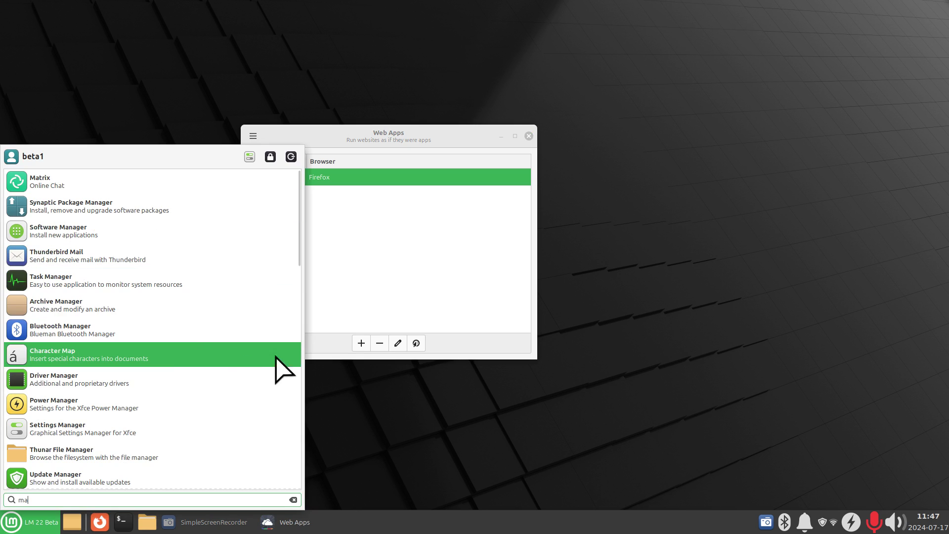
pyautogui.click(515, 286)
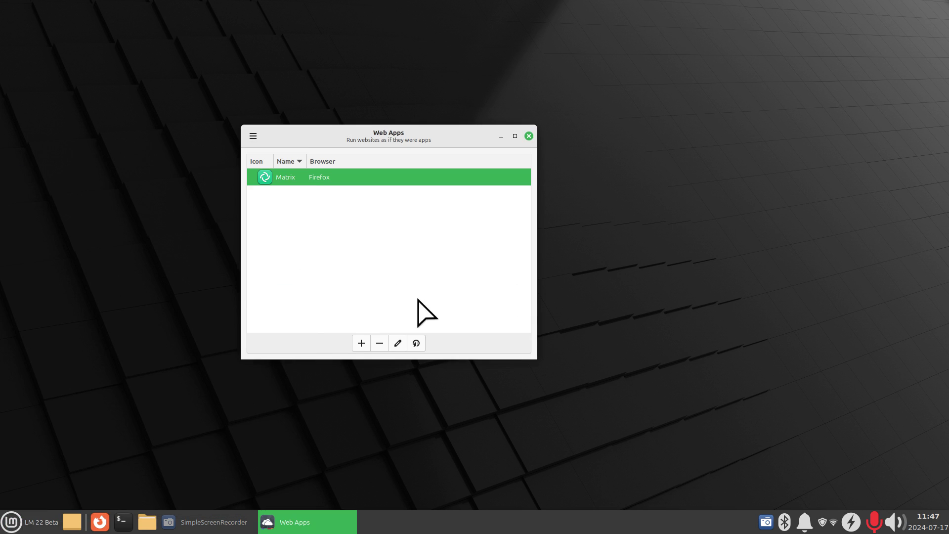
# Start adding a new web app, cancel it, and close Web Apps
pyautogui.click(365, 343)
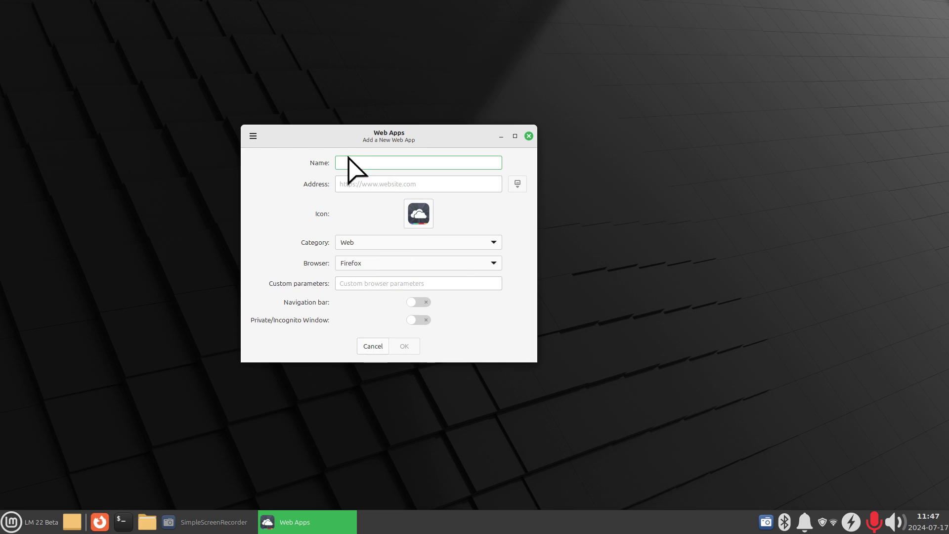
pyautogui.click(365, 347)
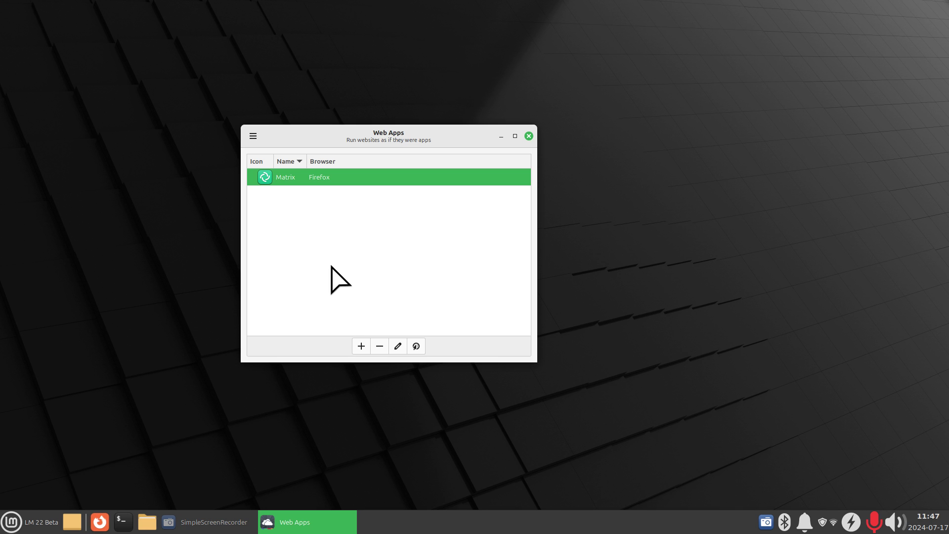
pyautogui.click(529, 136)
# Browse the menu's Internet, Graphics and Accessories categories, scrolling down to Warpinator
pyautogui.click(38, 519)
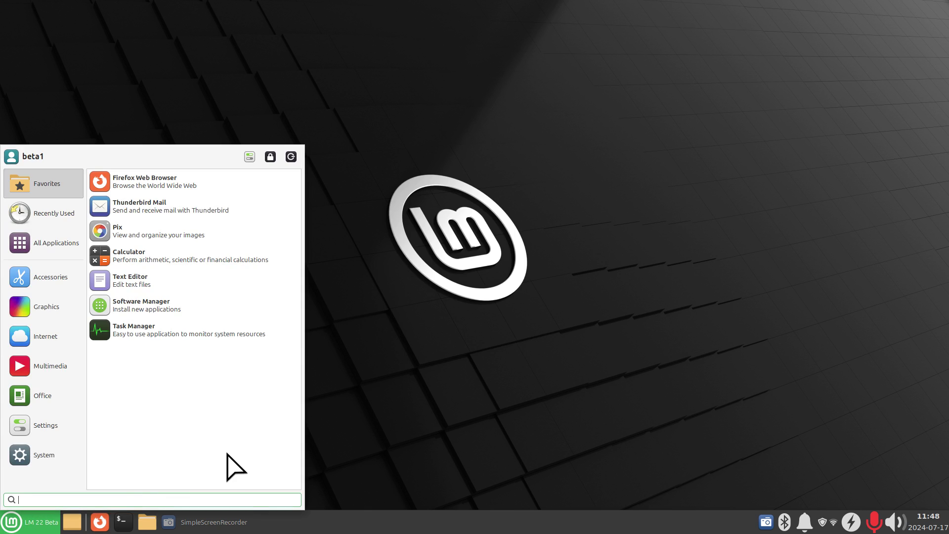
pyautogui.moveTo(49, 337)
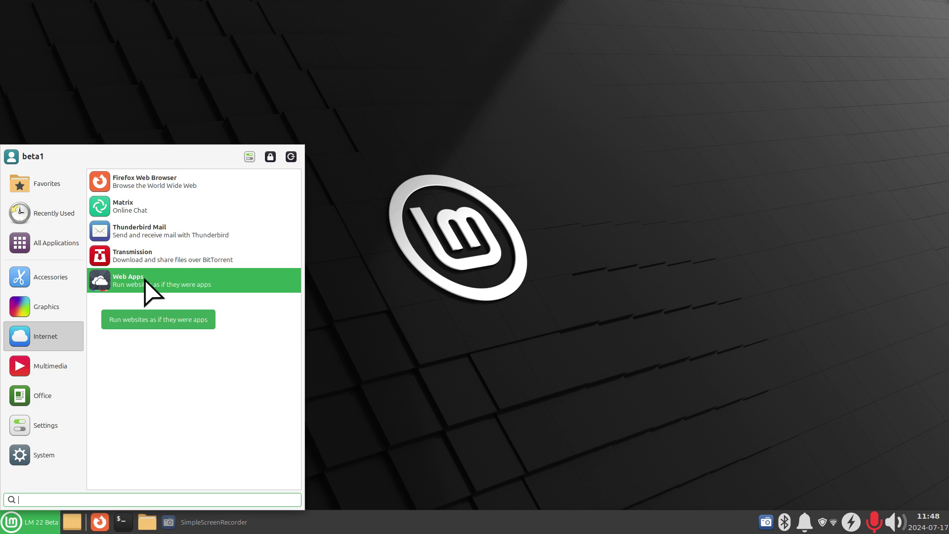
pyautogui.moveTo(40, 312)
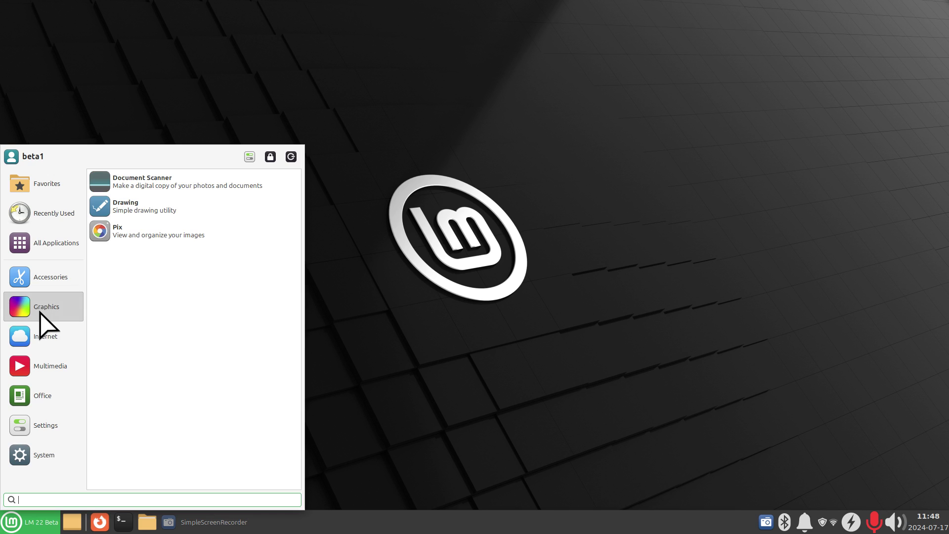
pyautogui.moveTo(55, 279)
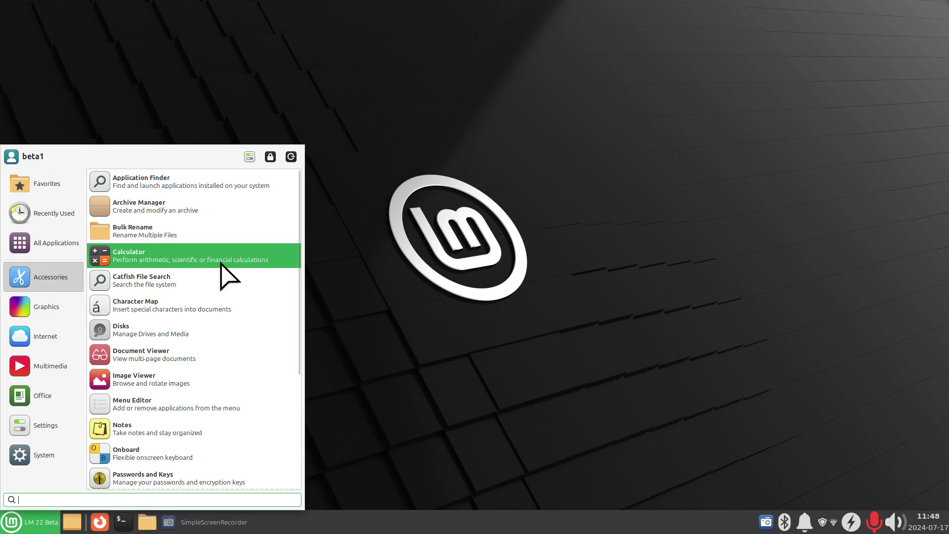
pyautogui.scroll(-5, 244, 281)
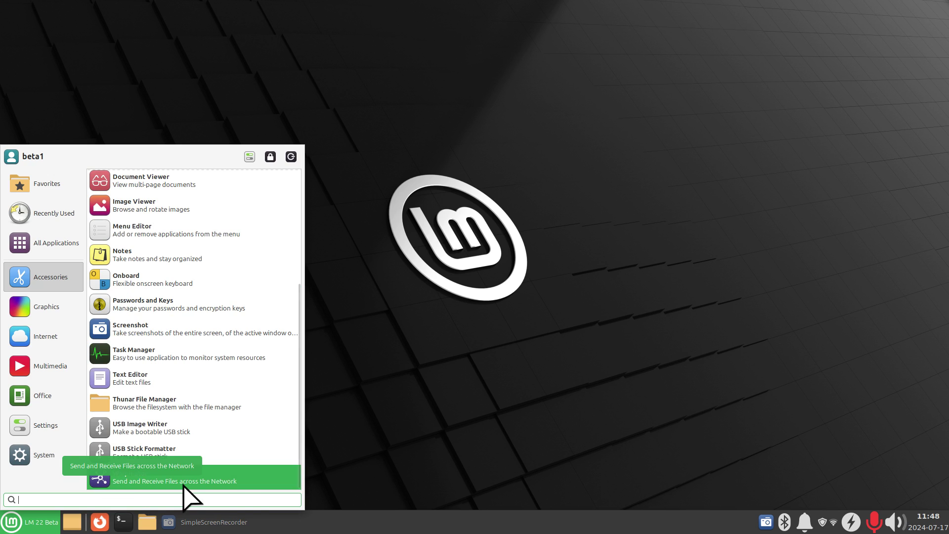
# Launch Warpinator and view its Connection preferences: group code Warpinator, ports 42000/42001
pyautogui.click(226, 483)
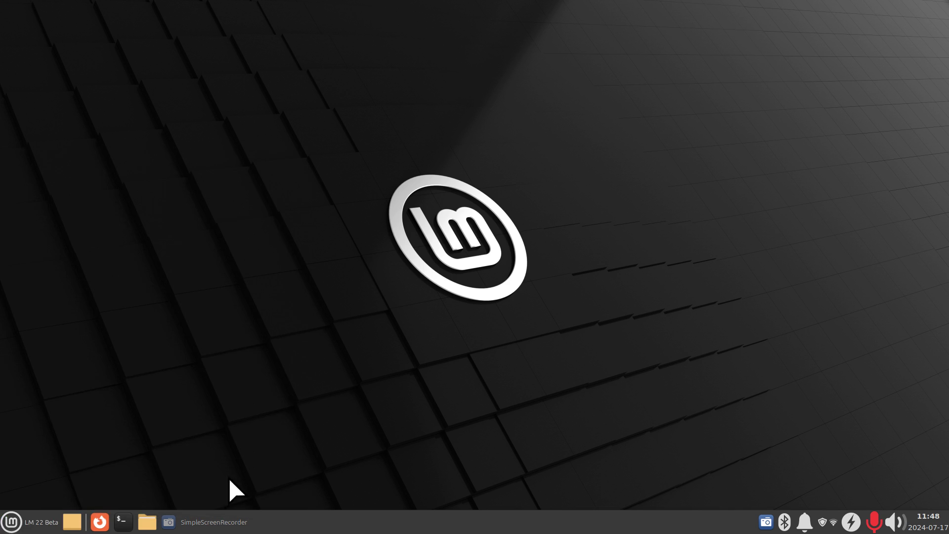
pyautogui.click(297, 130)
pyautogui.click(300, 191)
pyautogui.click(494, 121)
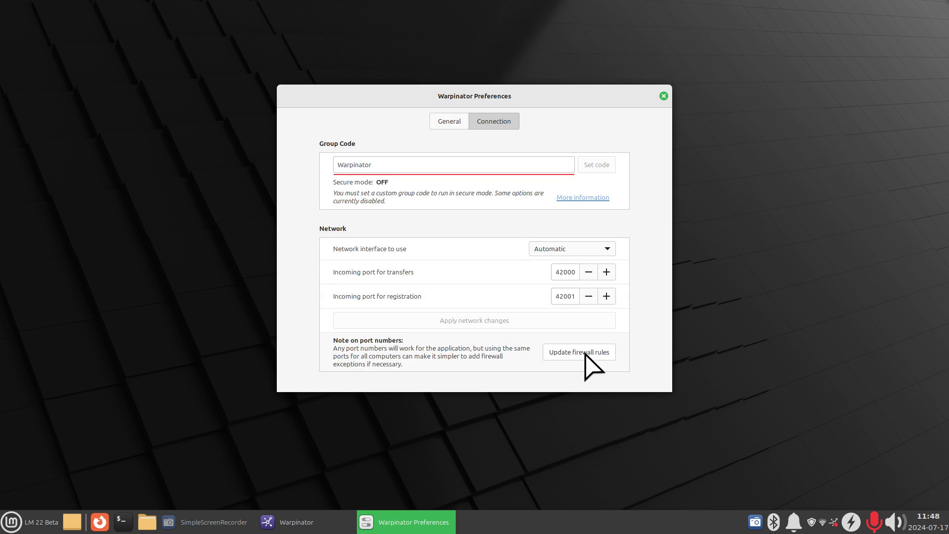
# Close Warpinator's windows and quit it from its tray icon
pyautogui.click(663, 96)
pyautogui.click(665, 127)
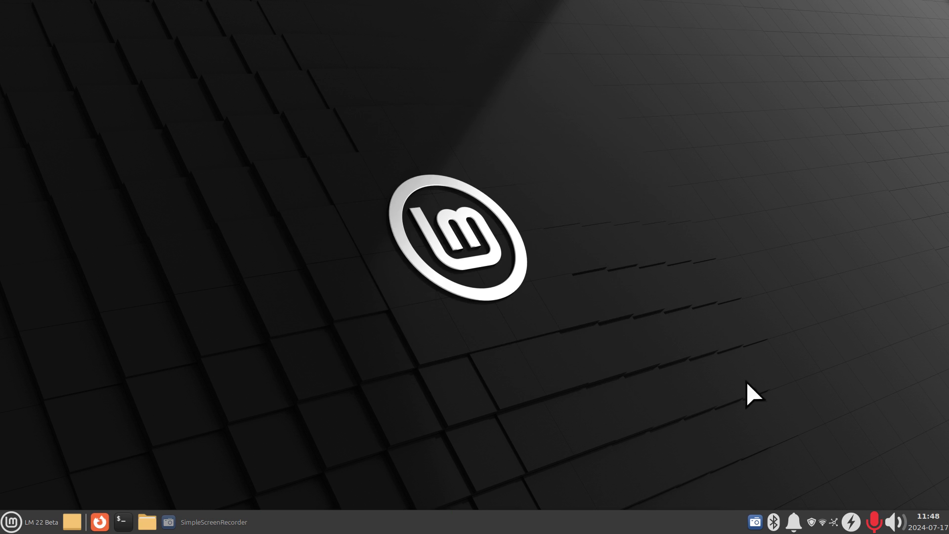
pyautogui.rightClick(835, 528)
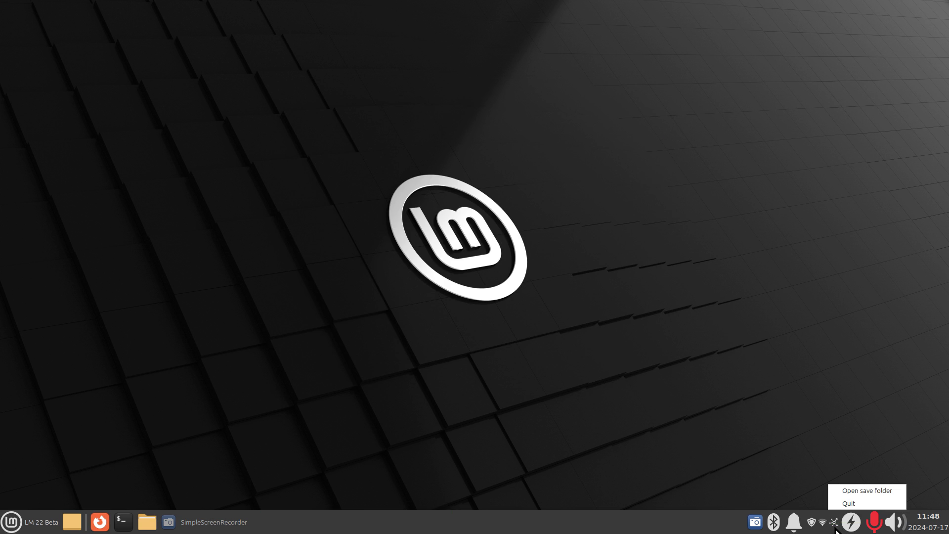
pyautogui.click(850, 502)
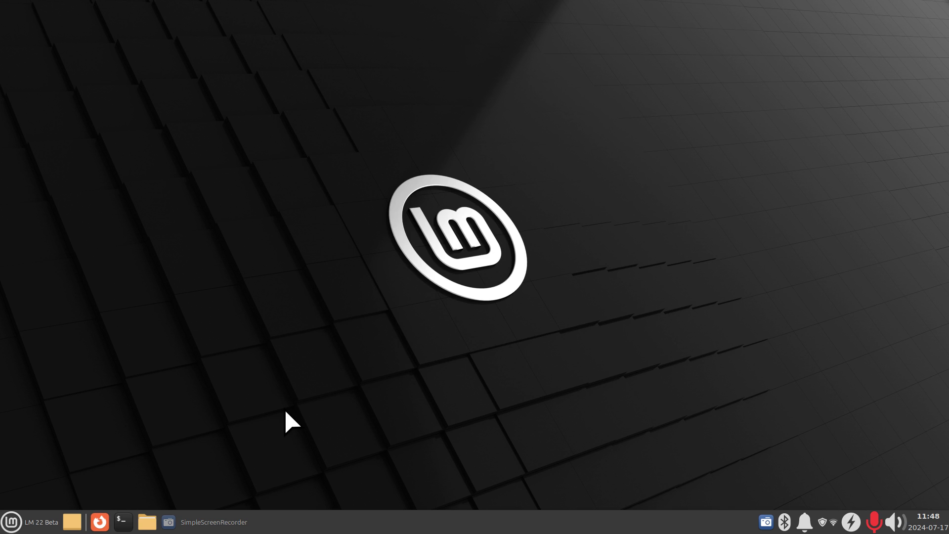
# Open the Xfce Settings Manager and briefly view the Desktop background settings
pyautogui.click(22, 524)
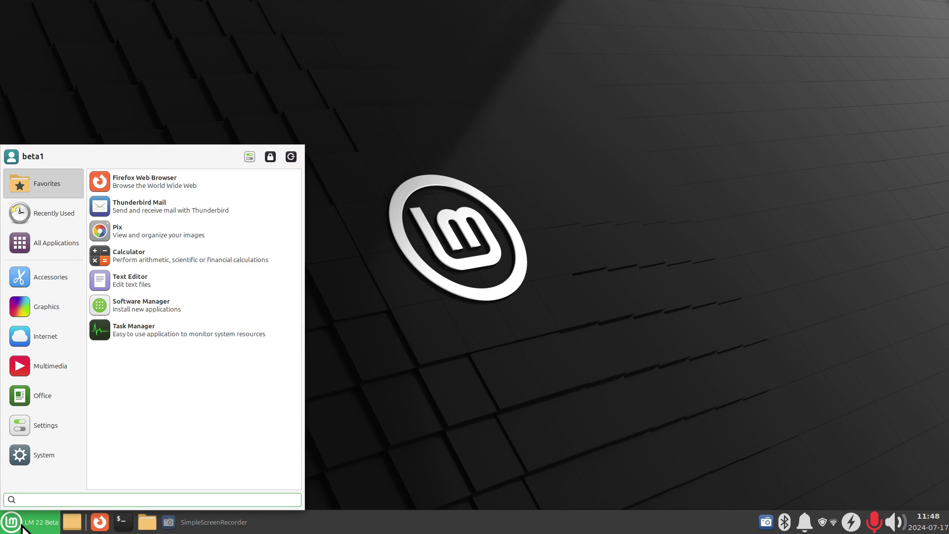
pyautogui.click(249, 156)
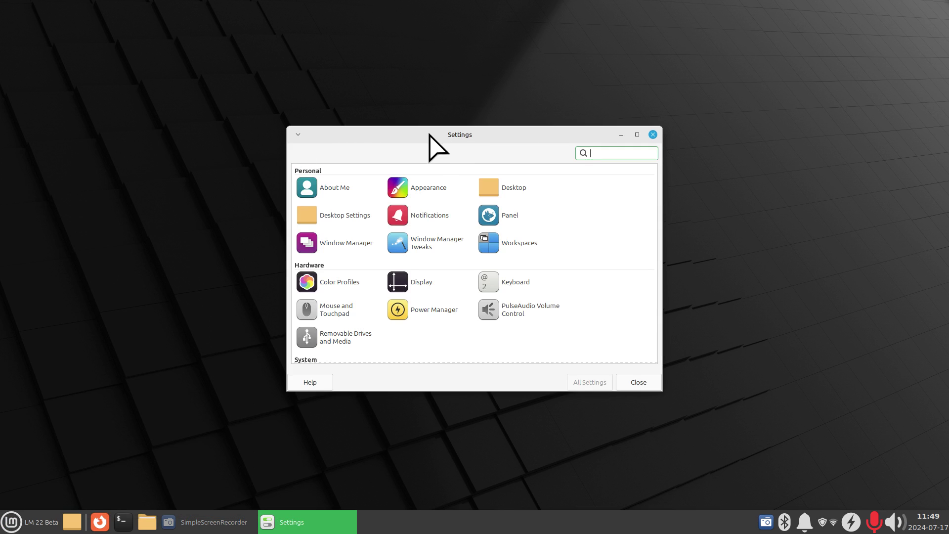
pyautogui.moveTo(428, 134); pyautogui.dragTo(663, 89)
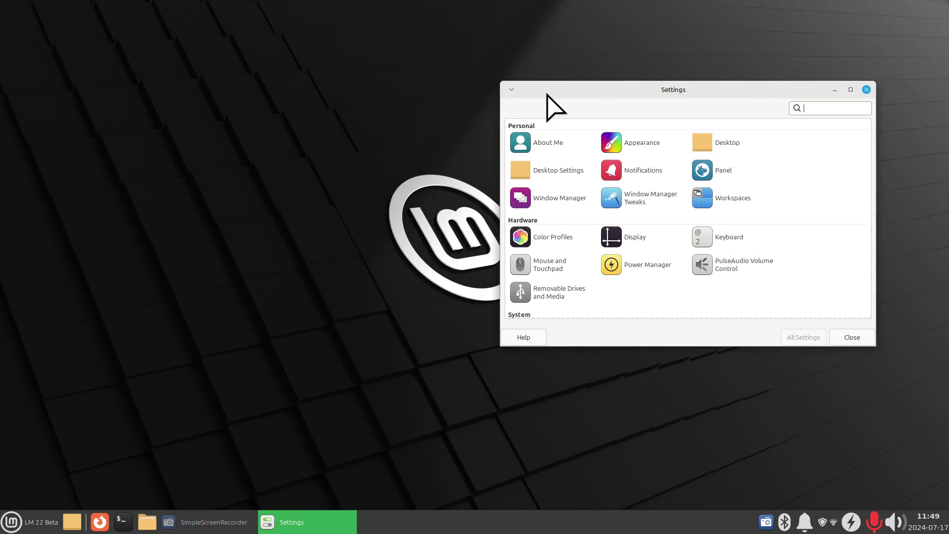
pyautogui.rightClick(129, 144)
pyautogui.click(178, 302)
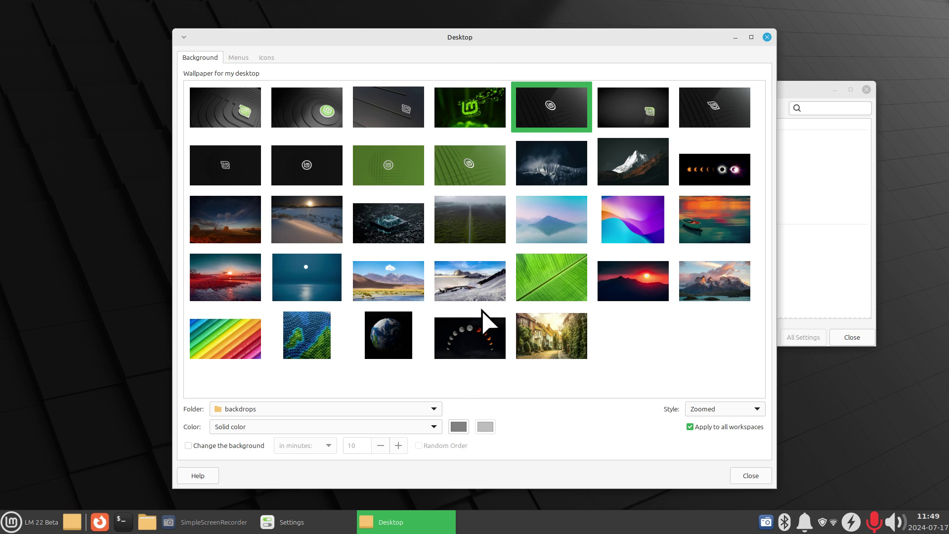
pyautogui.click(768, 37)
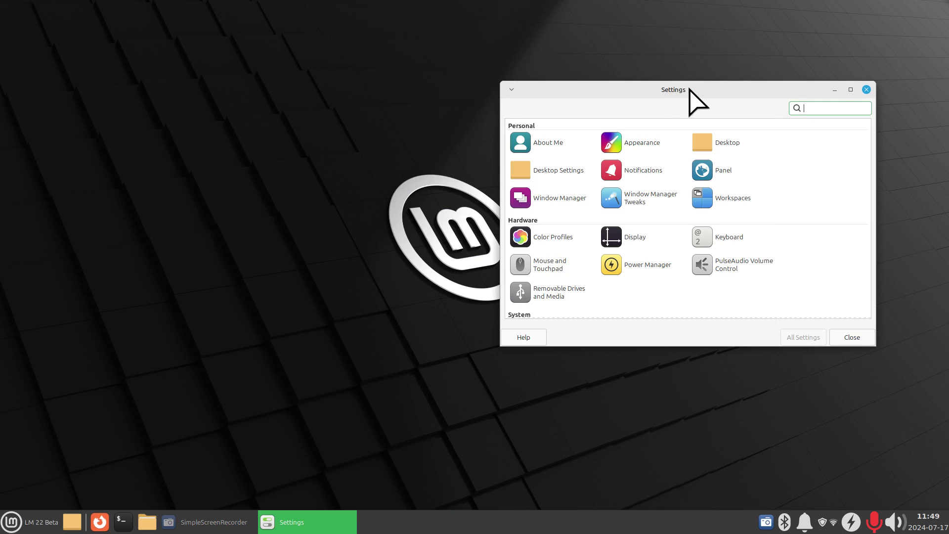
# Centre Settings, browse Appearance's Style and Icons themes, and return to All Settings
pyautogui.moveTo(688, 89); pyautogui.dragTo(454, 115)
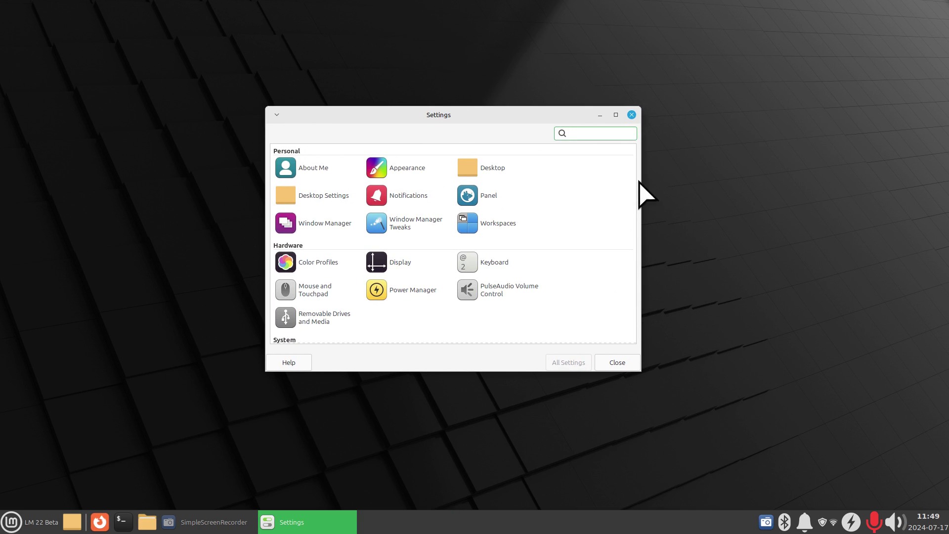
pyautogui.click(400, 170)
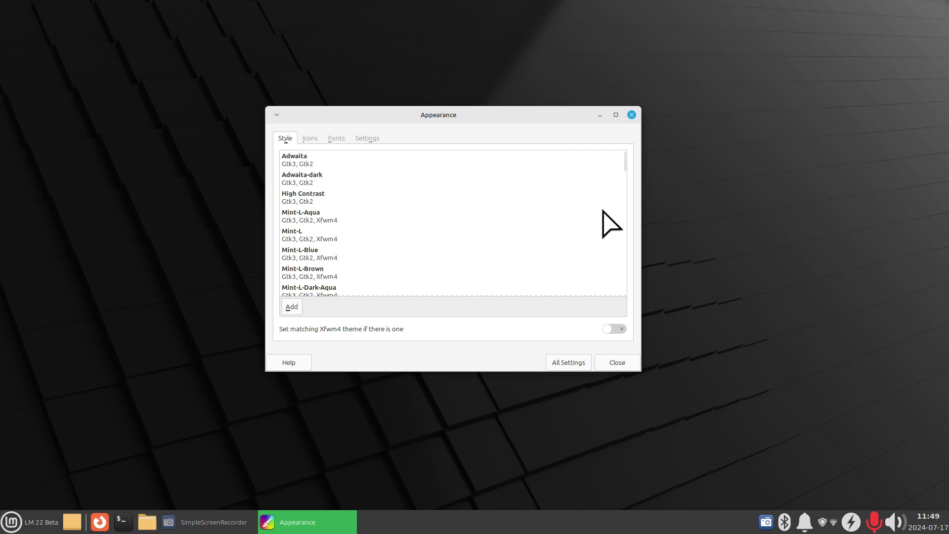
pyautogui.moveTo(623, 164); pyautogui.dragTo(629, 257)
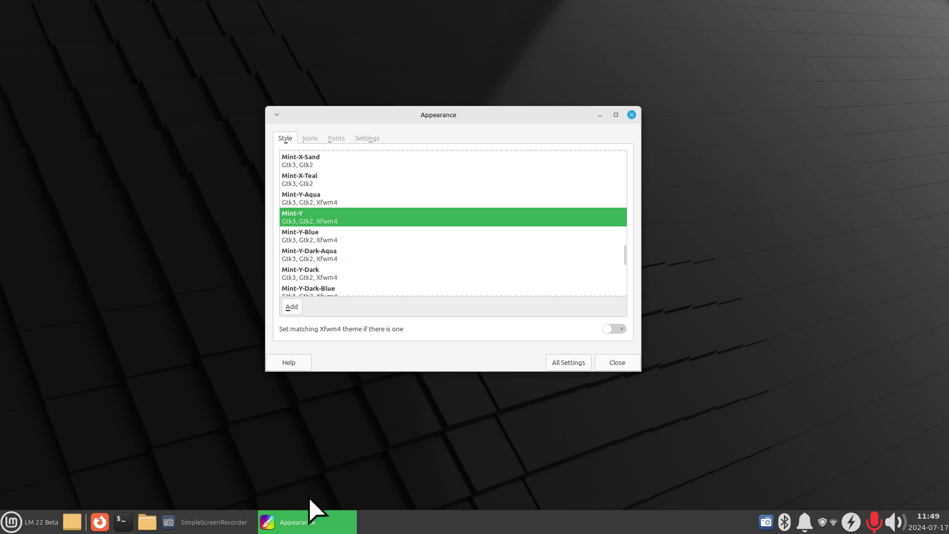
pyautogui.click(310, 138)
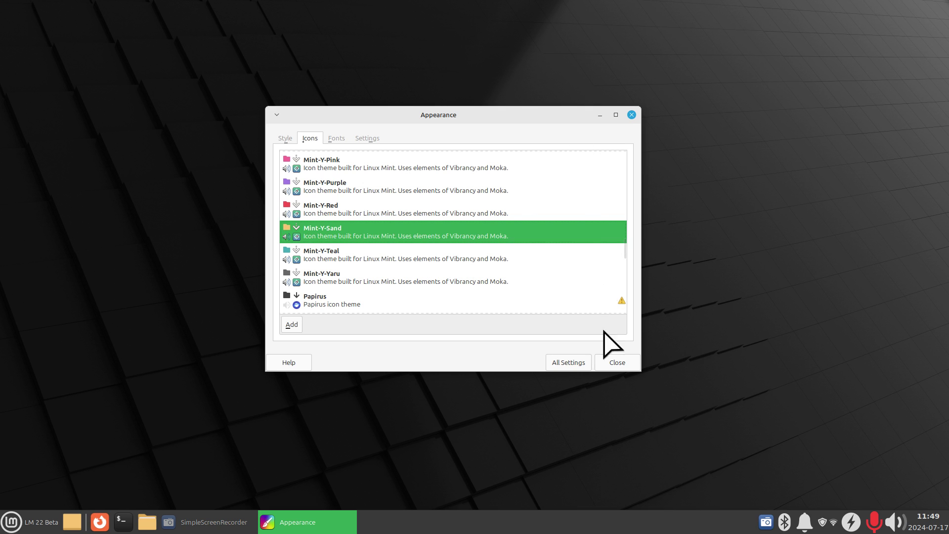
pyautogui.click(569, 365)
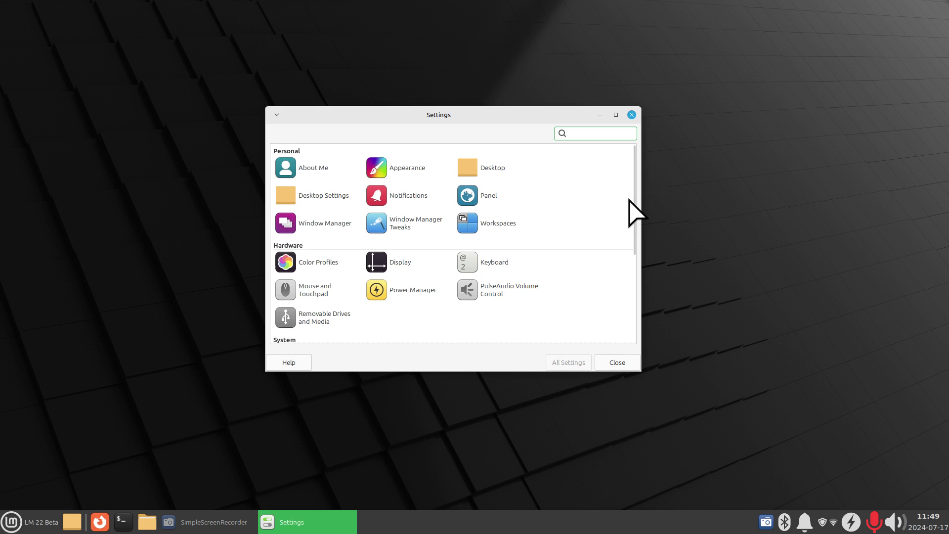
pyautogui.scroll(-1, 637, 208)
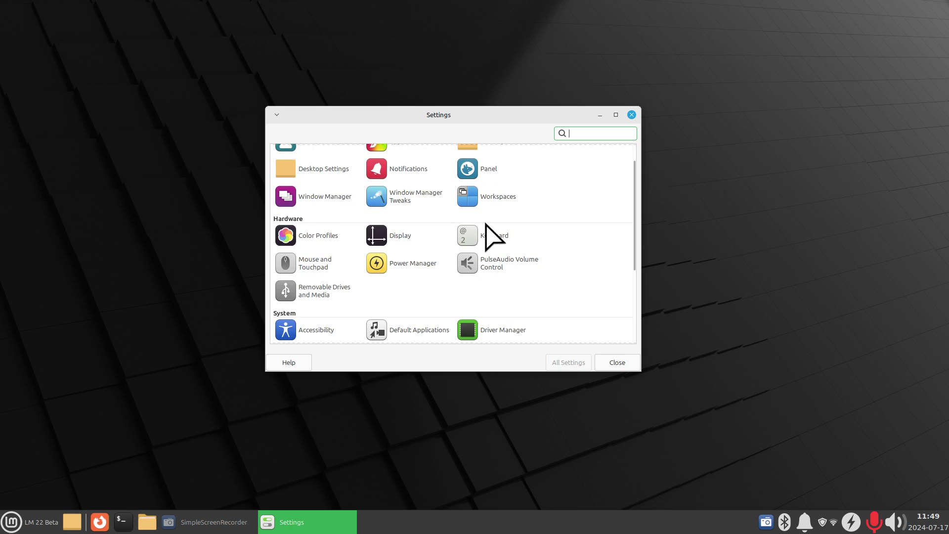
pyautogui.click(398, 238)
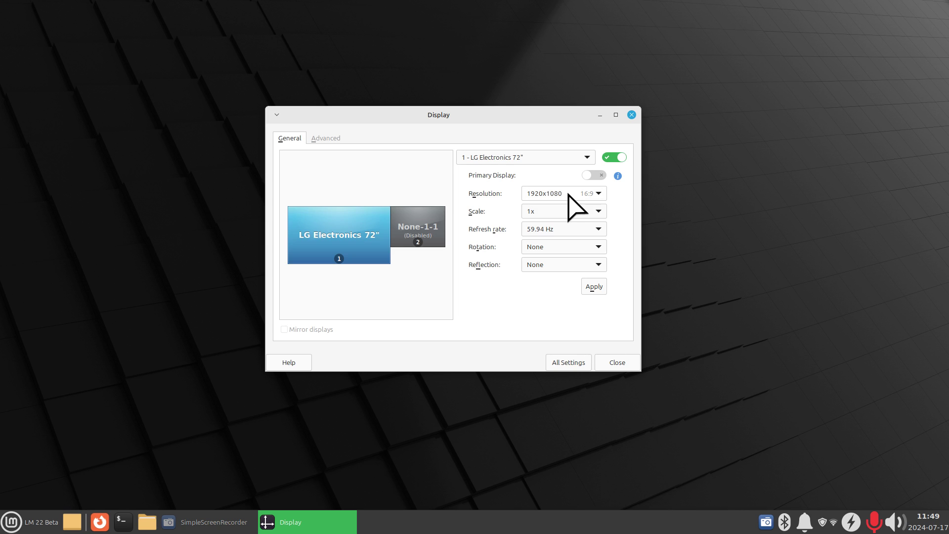
pyautogui.click(564, 211)
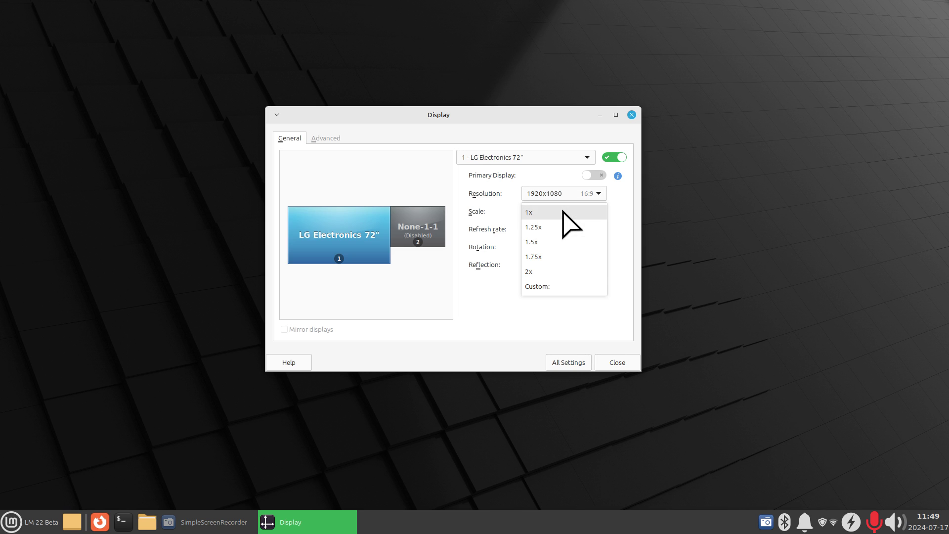
pyautogui.click(563, 211)
pyautogui.click(568, 194)
pyautogui.click(569, 195)
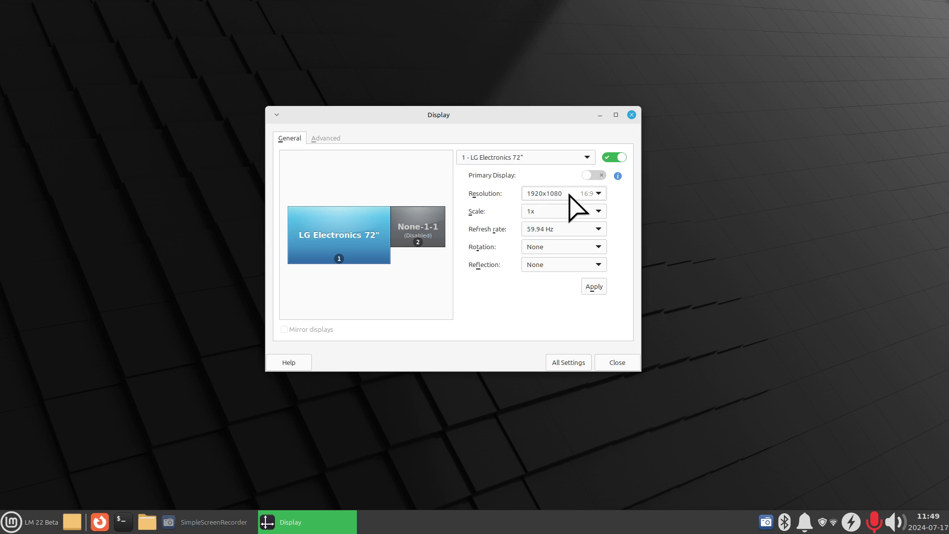
pyautogui.click(569, 362)
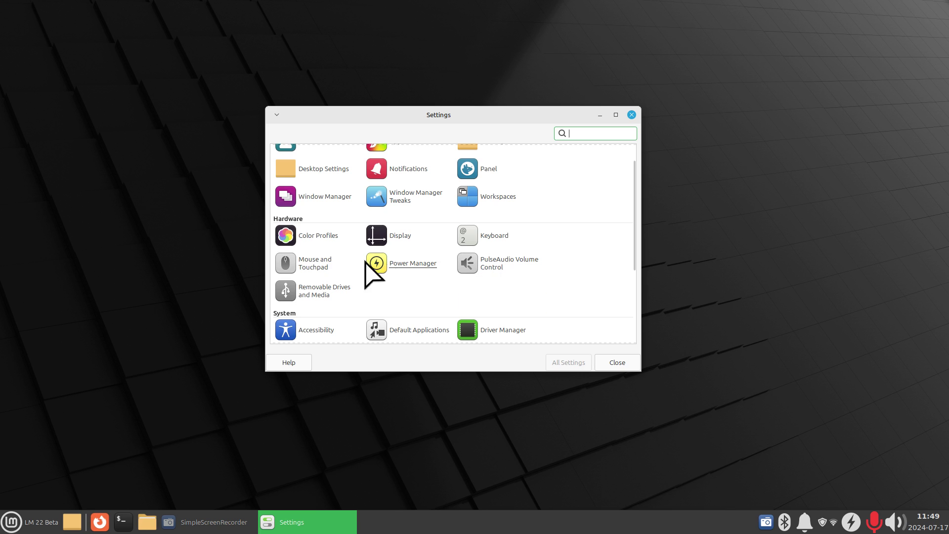
pyautogui.click(312, 267)
pyautogui.click(357, 138)
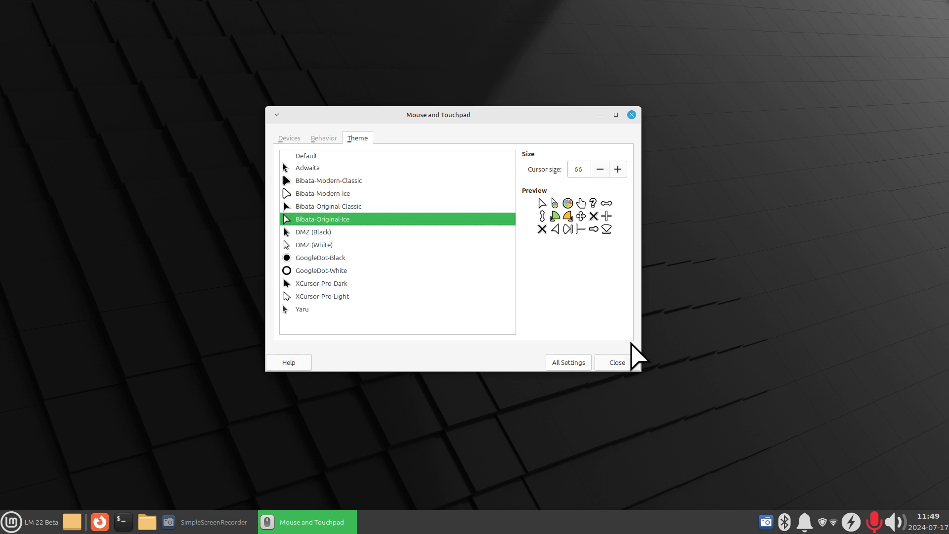
pyautogui.click(568, 364)
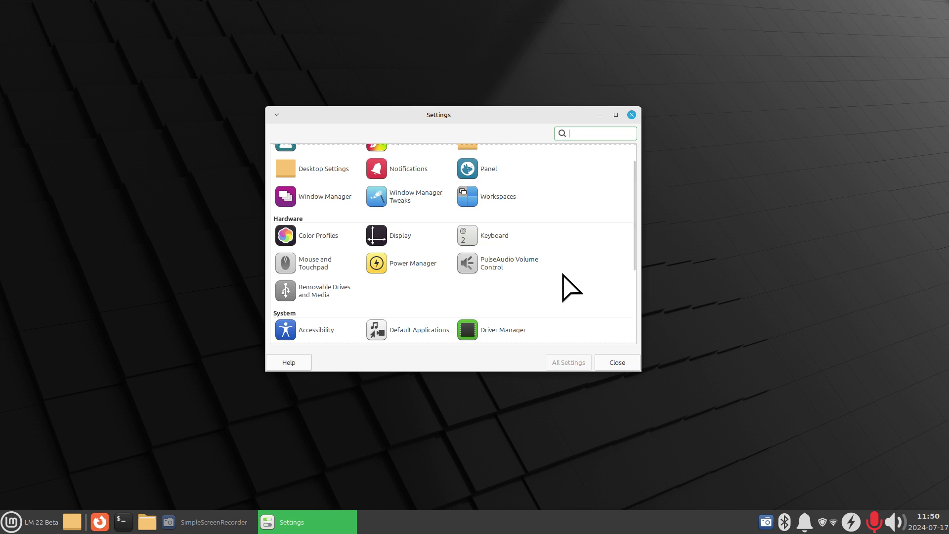
pyautogui.scroll(-1, 572, 288)
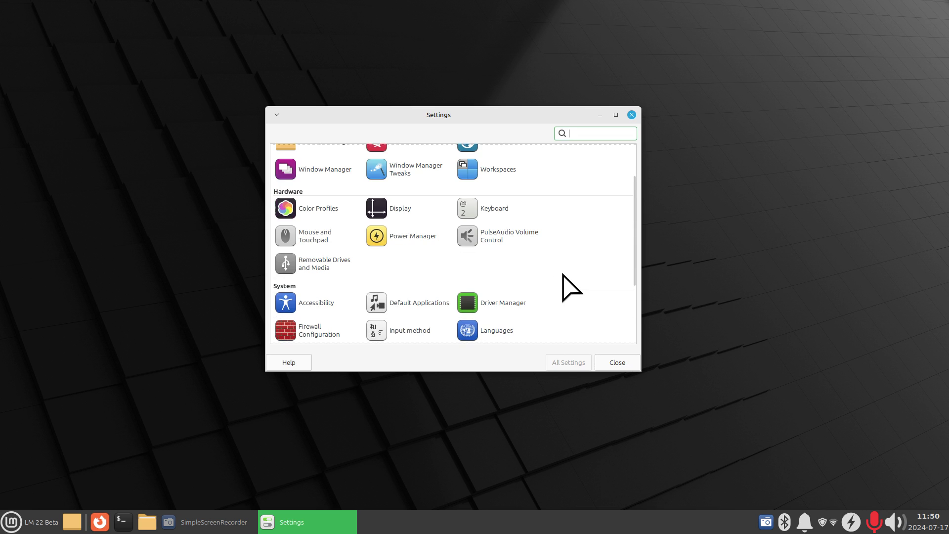
pyautogui.click(509, 302)
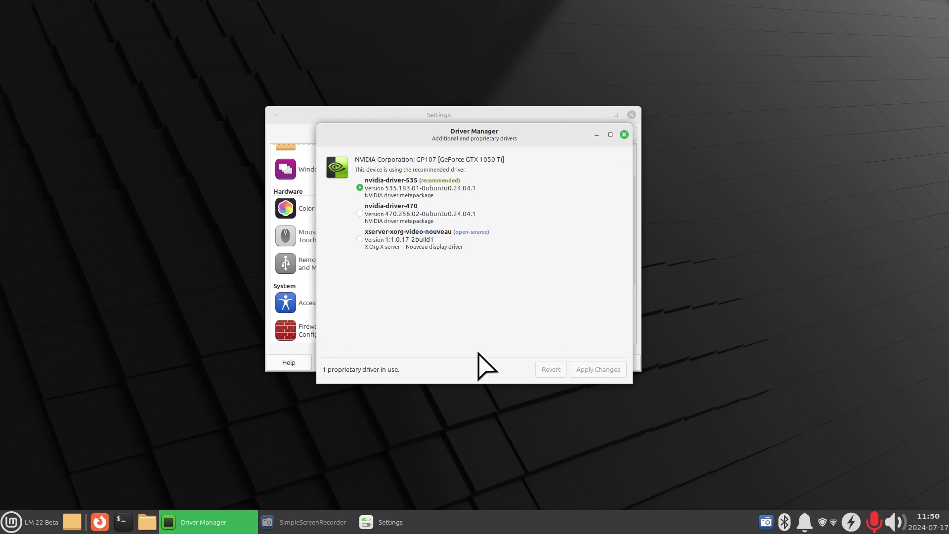
pyautogui.click(624, 134)
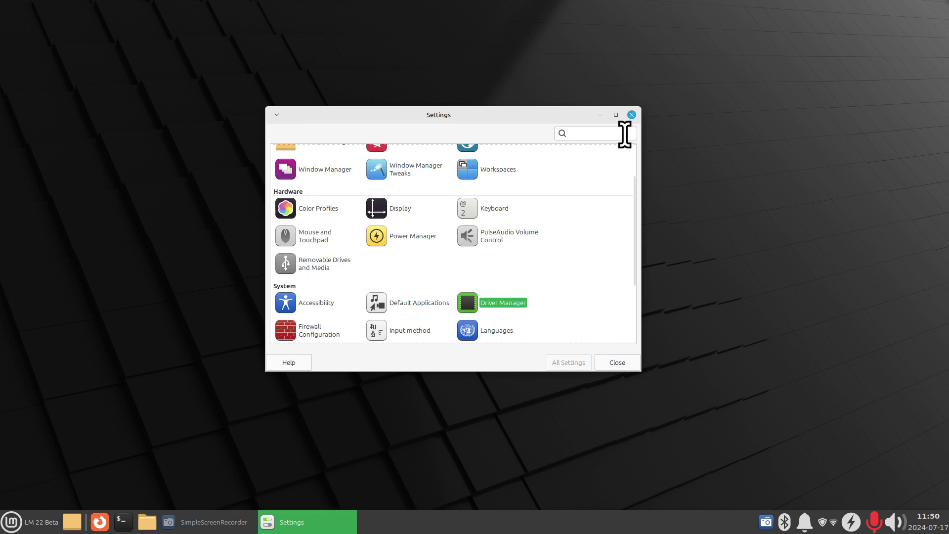
pyautogui.scroll(-2, 551, 235)
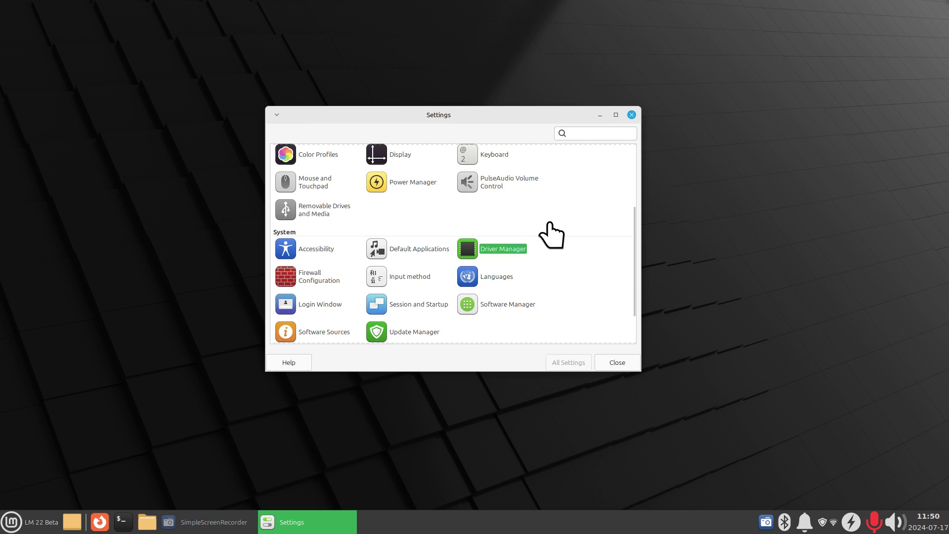
# Open the Gufw firewall configuration, authenticating with the account password
pyautogui.click(318, 280)
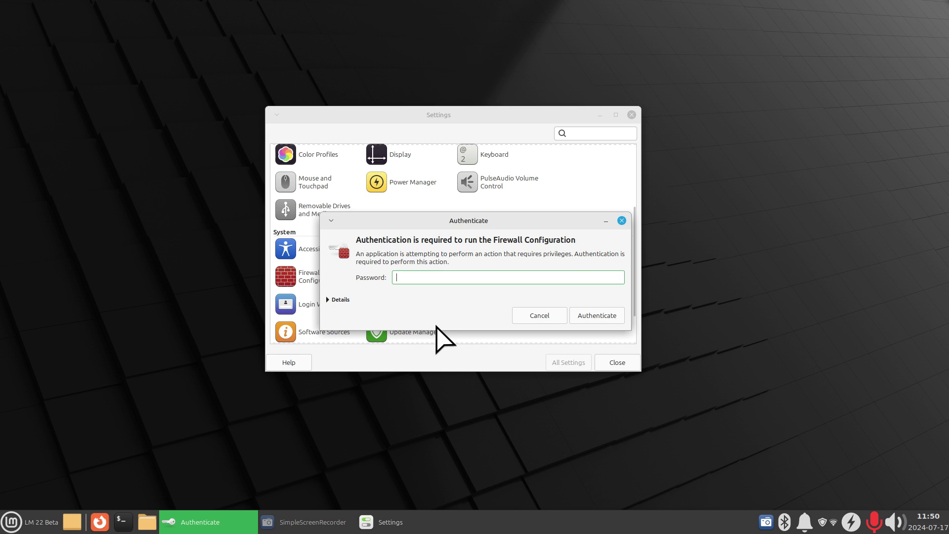
pyautogui.write('•••')
pyautogui.press('Return')
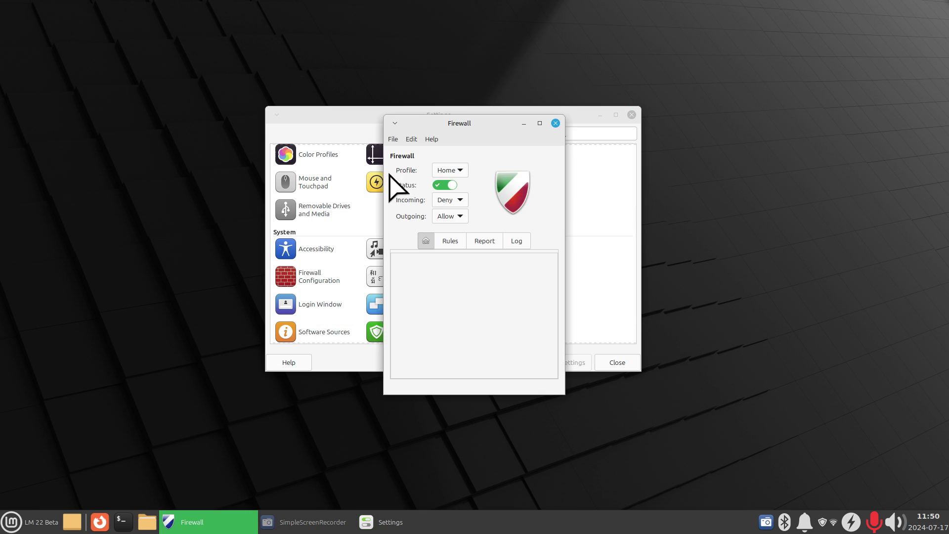
# Check Gufw's About box showing version 24.04.0, then close it
pyautogui.click(431, 138)
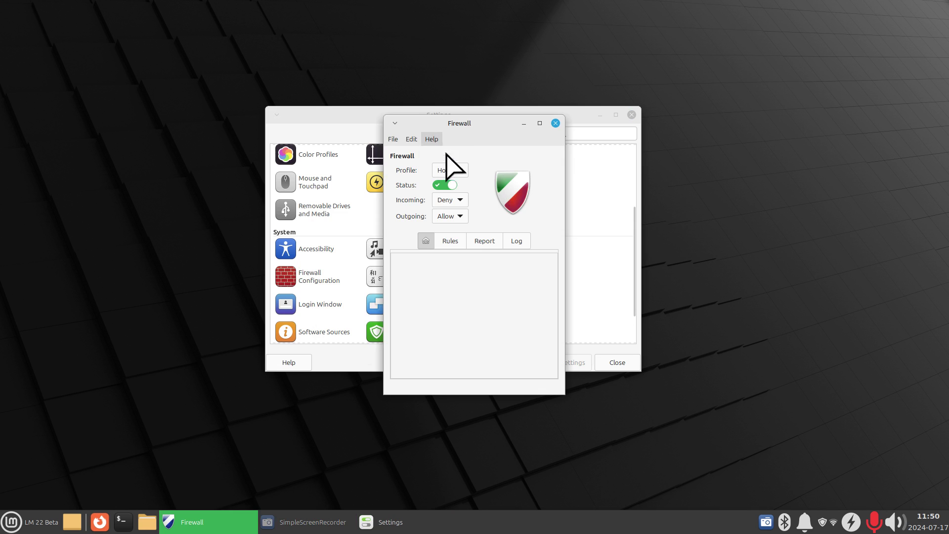
pyautogui.click(446, 154)
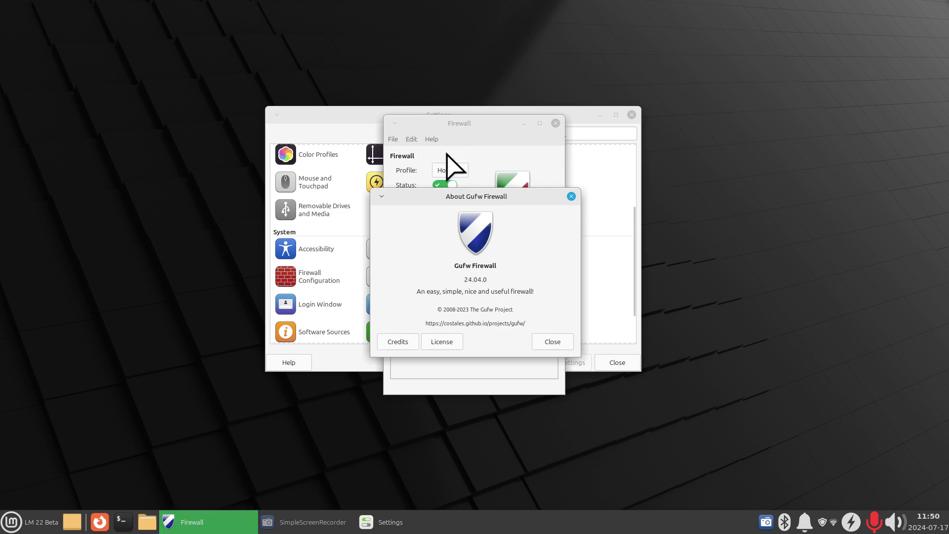
pyautogui.click(550, 343)
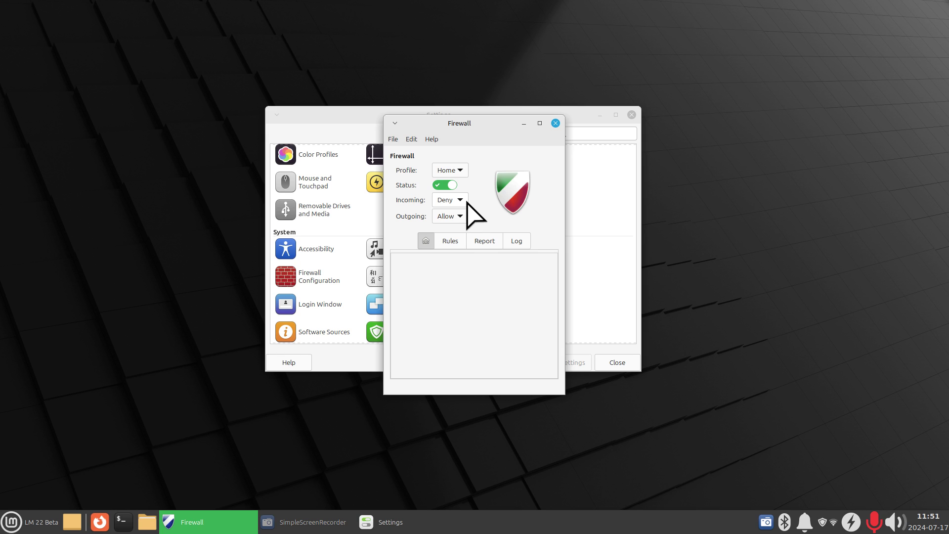
# Show the Rules tab and scroll sideways to read the six Warpinator ALLOW rules
pyautogui.click(450, 242)
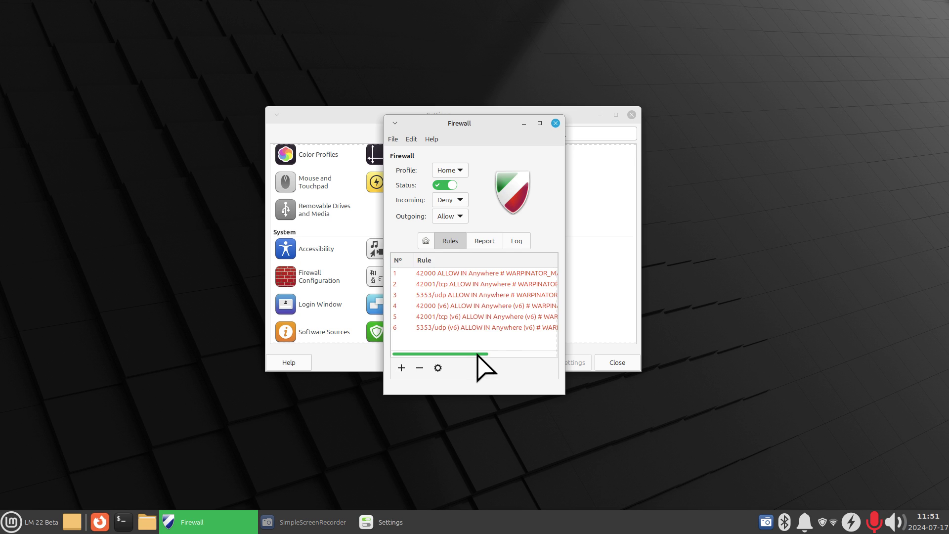
pyautogui.moveTo(479, 354); pyautogui.dragTo(512, 354)
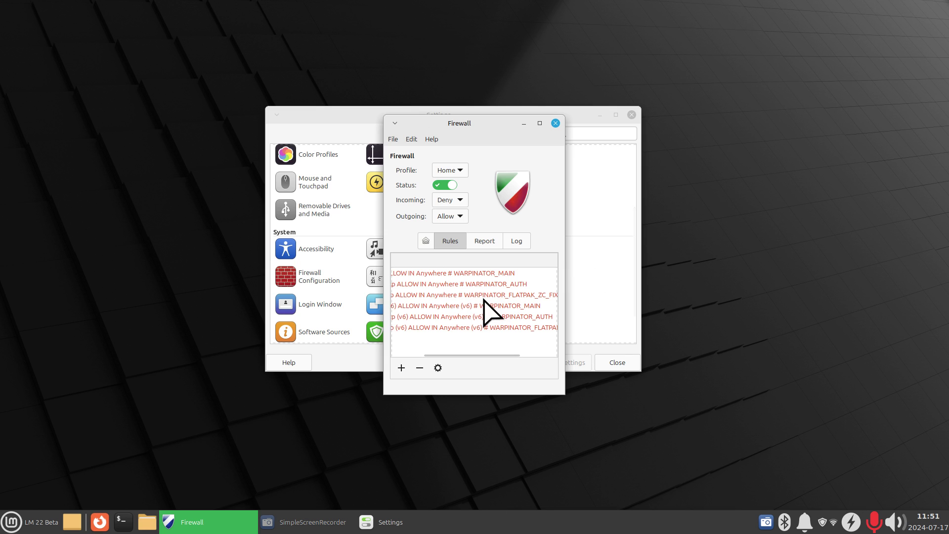
pyautogui.moveTo(483, 355); pyautogui.dragTo(415, 352)
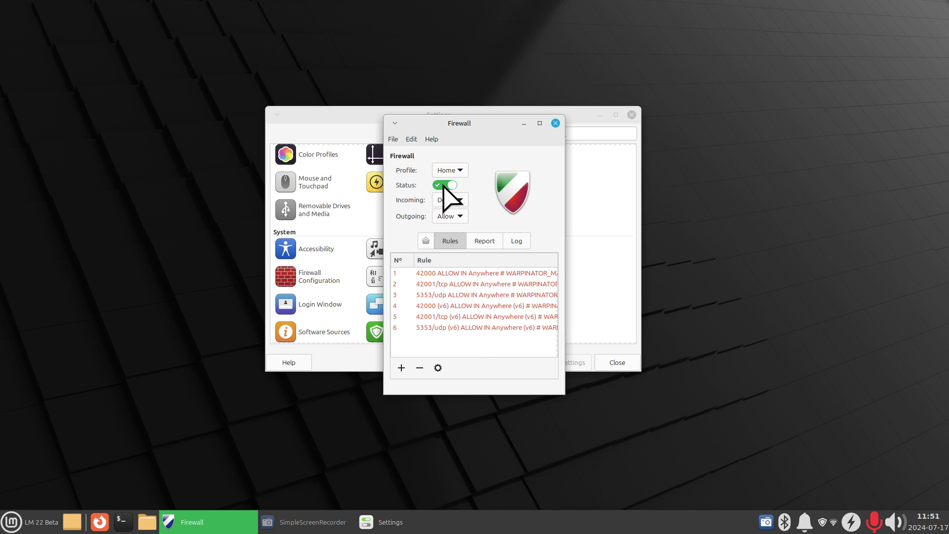
# Close Gufw, open Update Manager from the tray, check its View menu, then close it
pyautogui.click(556, 123)
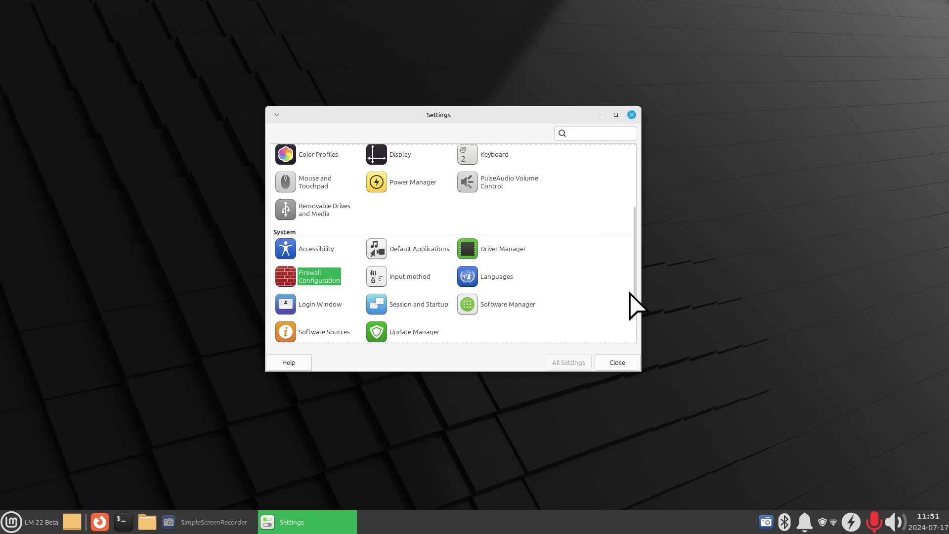
pyautogui.scroll(-2, 630, 293)
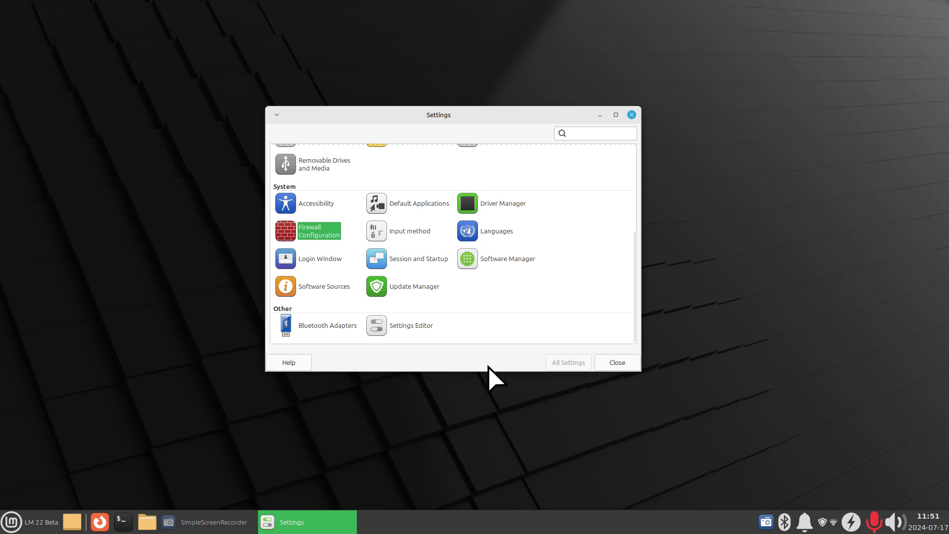
pyautogui.click(822, 523)
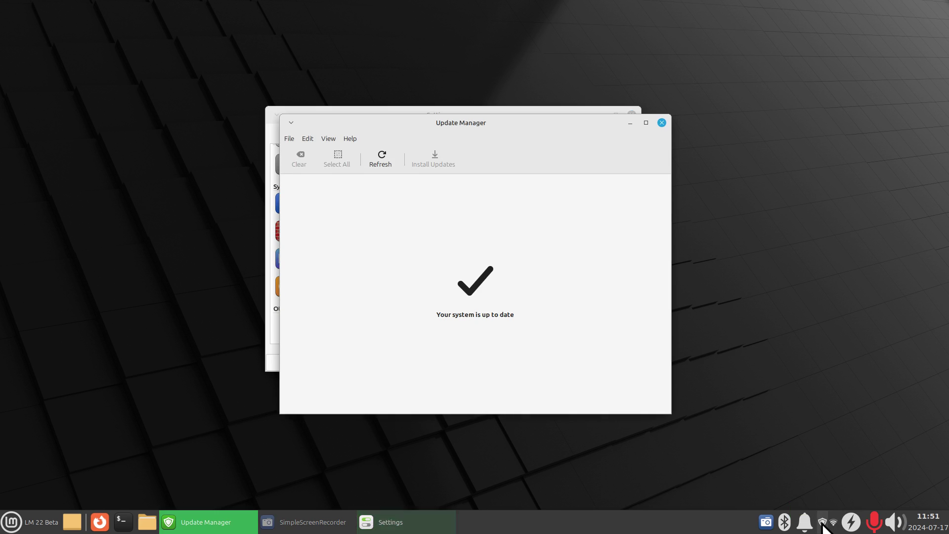
pyautogui.click(328, 139)
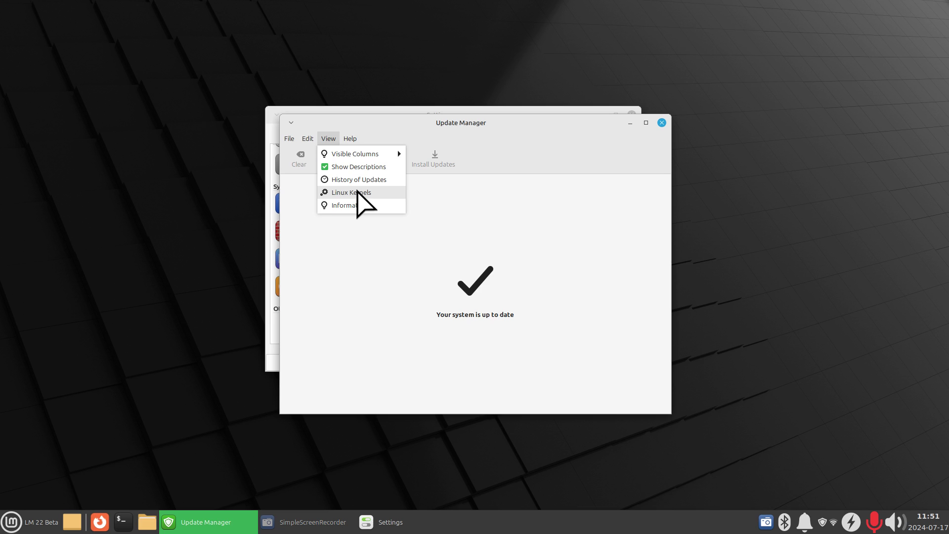
pyautogui.click(661, 127)
pyautogui.click(661, 127)
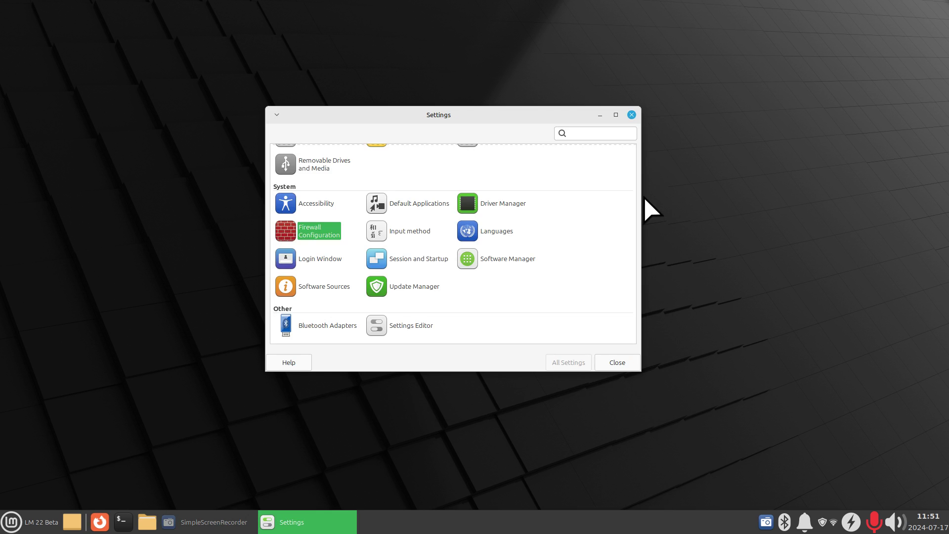
# Close Settings and browse the menu's Accessories, Graphics, Internet, Multimedia, Office and Settings categories
pyautogui.click(632, 116)
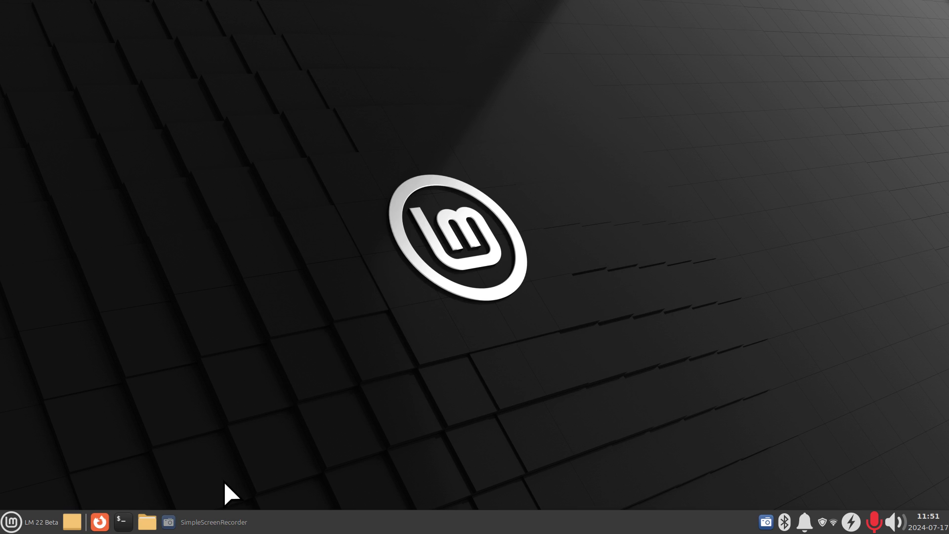
pyautogui.click(50, 524)
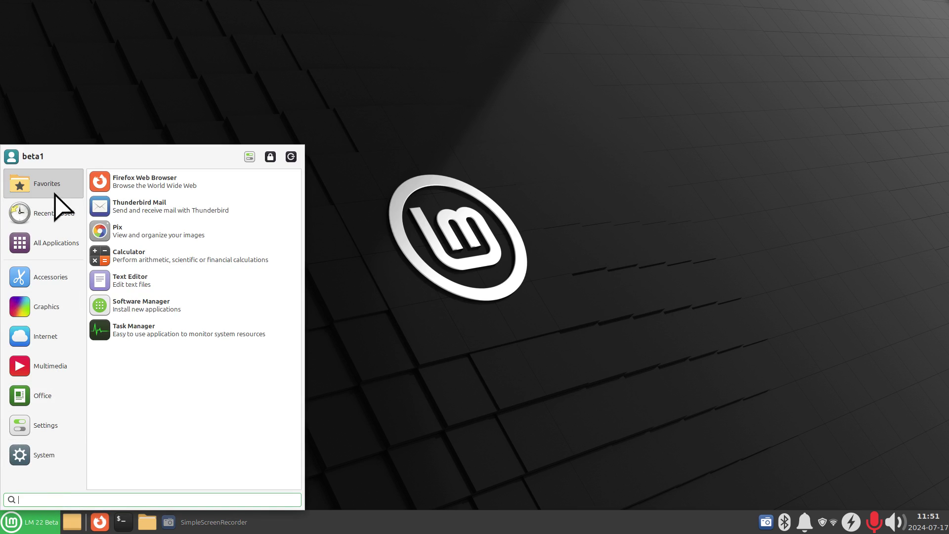
pyautogui.moveTo(47, 287)
pyautogui.scroll(-3, 200, 316)
pyautogui.scroll(-2, 194, 307)
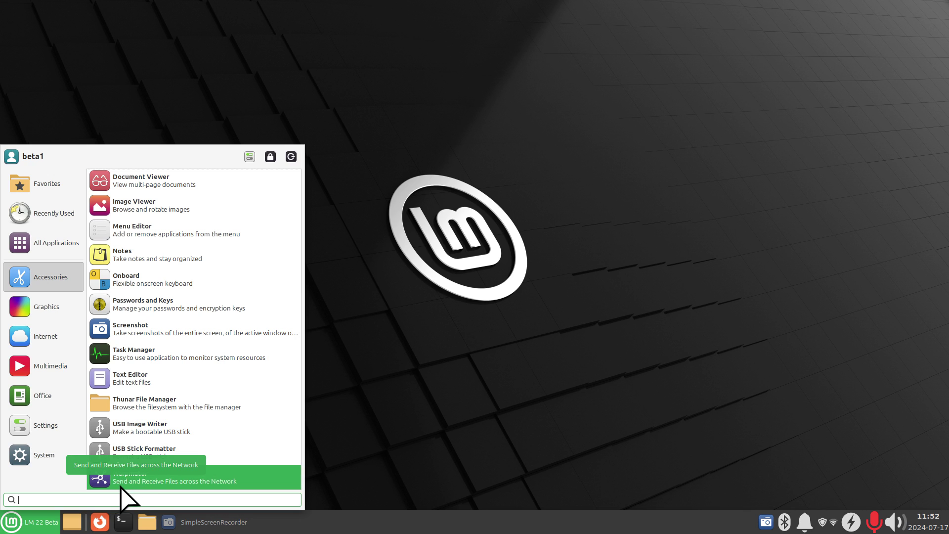
pyautogui.moveTo(45, 312)
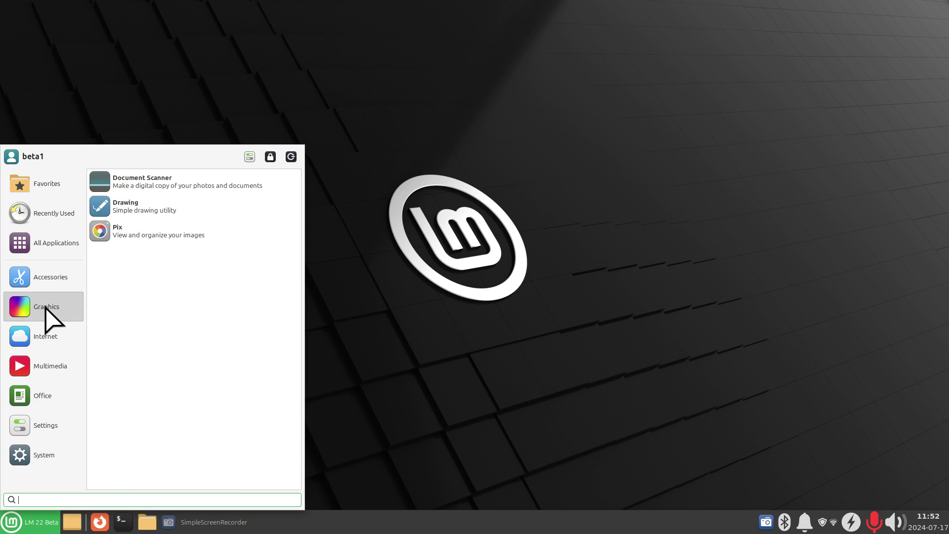
pyautogui.moveTo(45, 339)
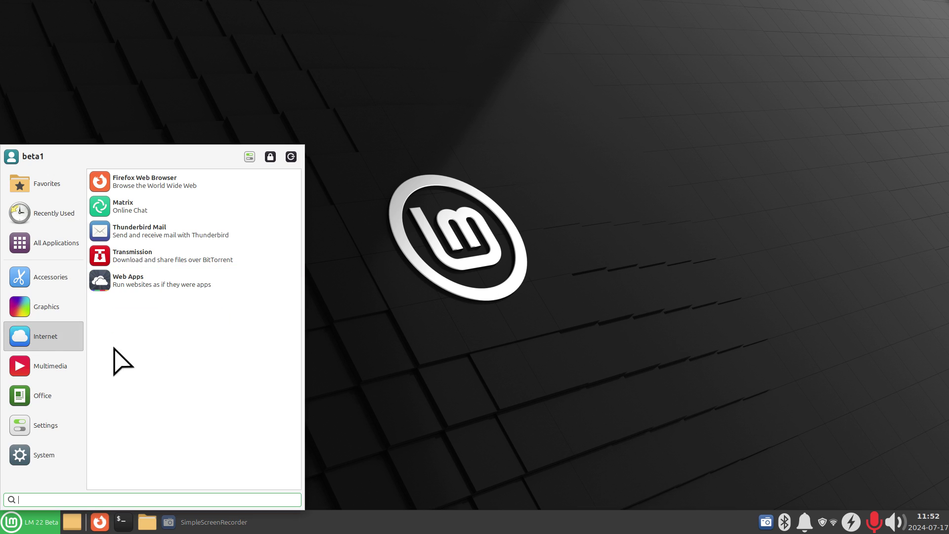
pyautogui.moveTo(42, 367)
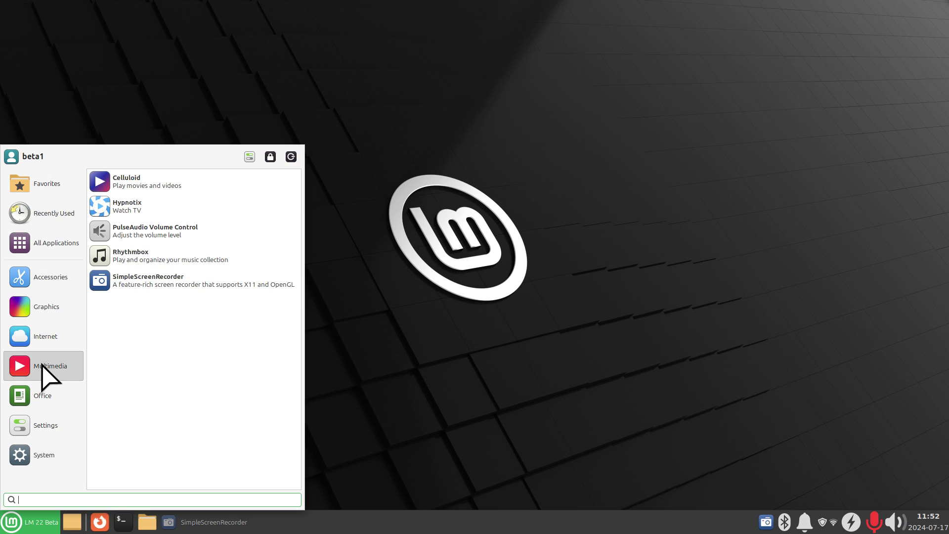
pyautogui.moveTo(44, 399)
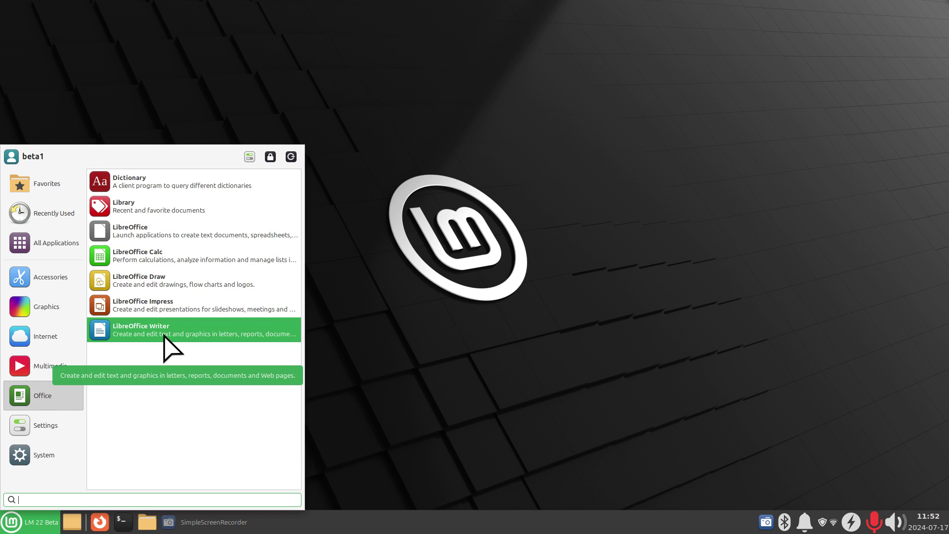
# Scroll through the Whisker Menu's Settings and System categories down to Timeshift, Update Manager and Xfce Terminal
pyautogui.moveTo(58, 424)
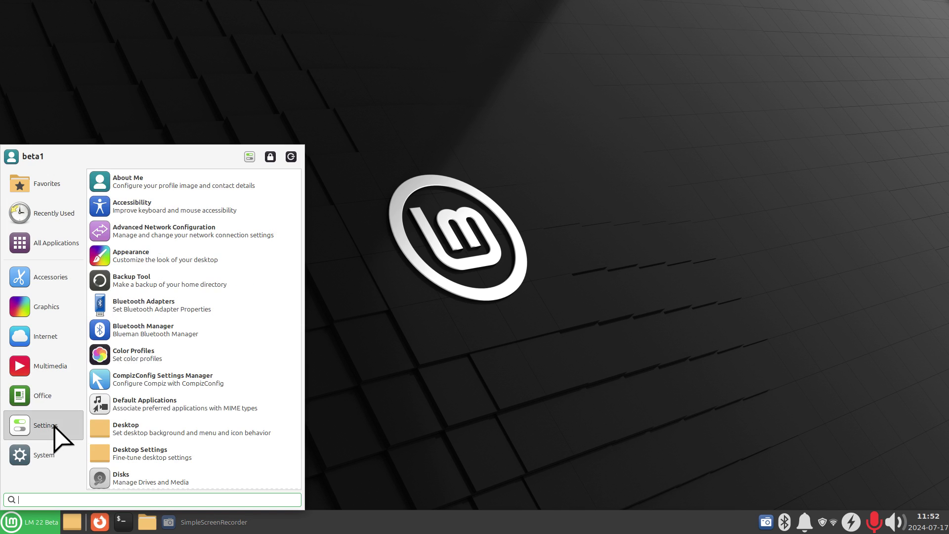
pyautogui.scroll(-6, 191, 399)
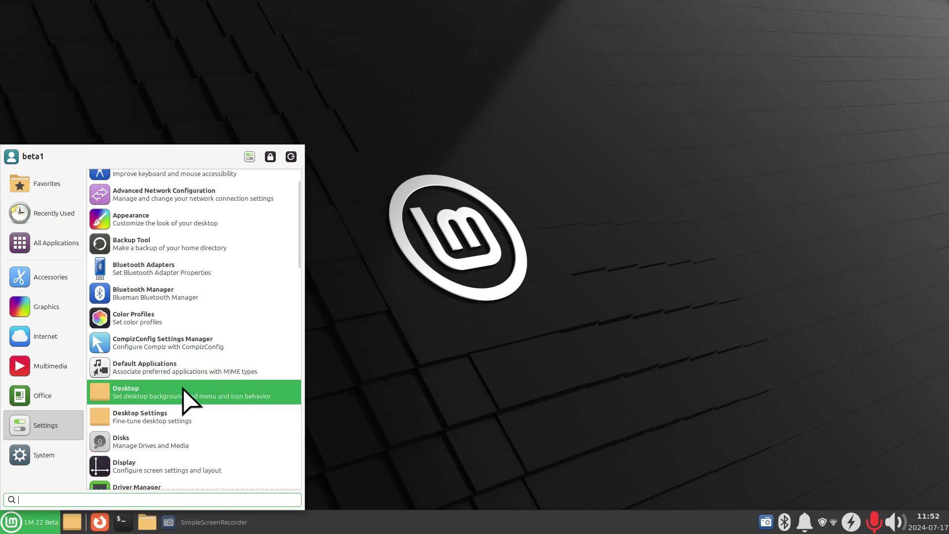
pyautogui.scroll(-6, 183, 388)
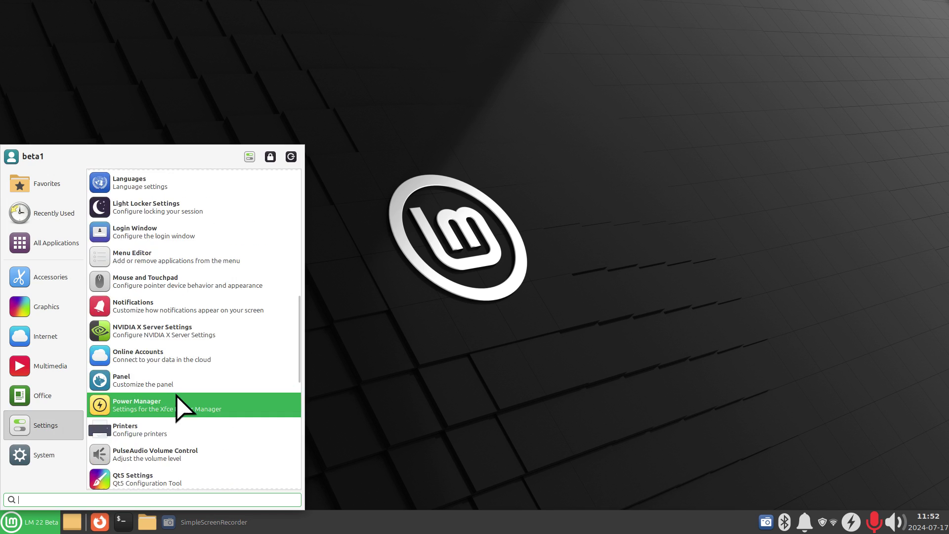
pyautogui.moveTo(36, 460)
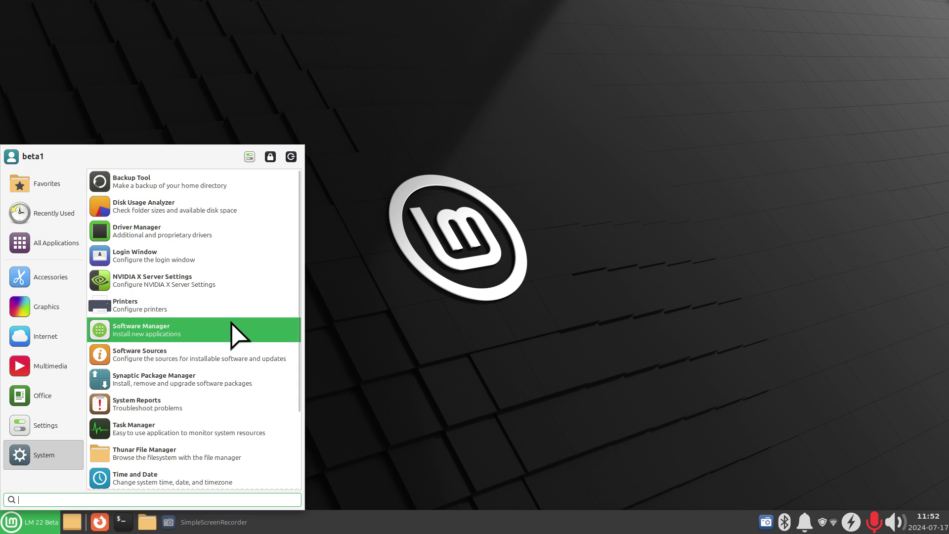
pyautogui.scroll(-3, 233, 333)
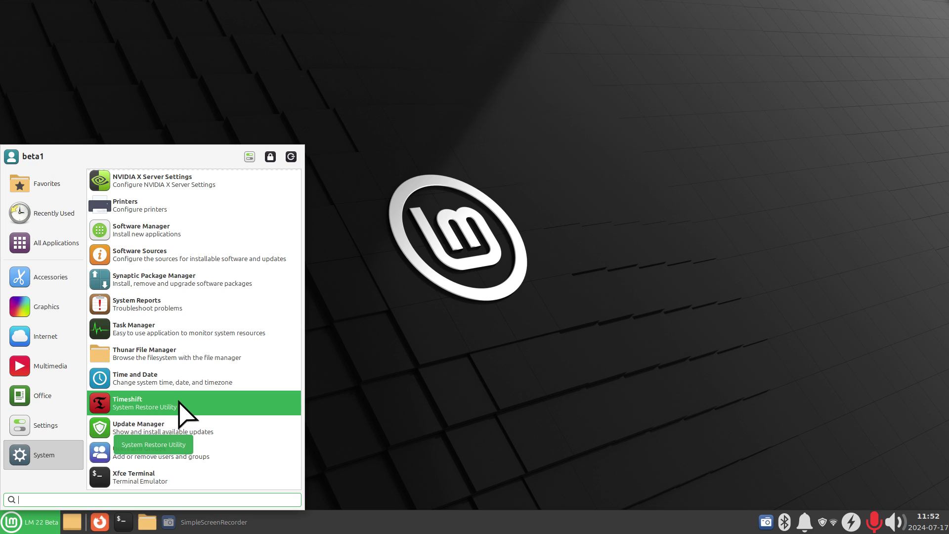
# Dismiss the application menu, launch Firefox from the taskbar and search Google for 'distrowatch'
pyautogui.click(529, 367)
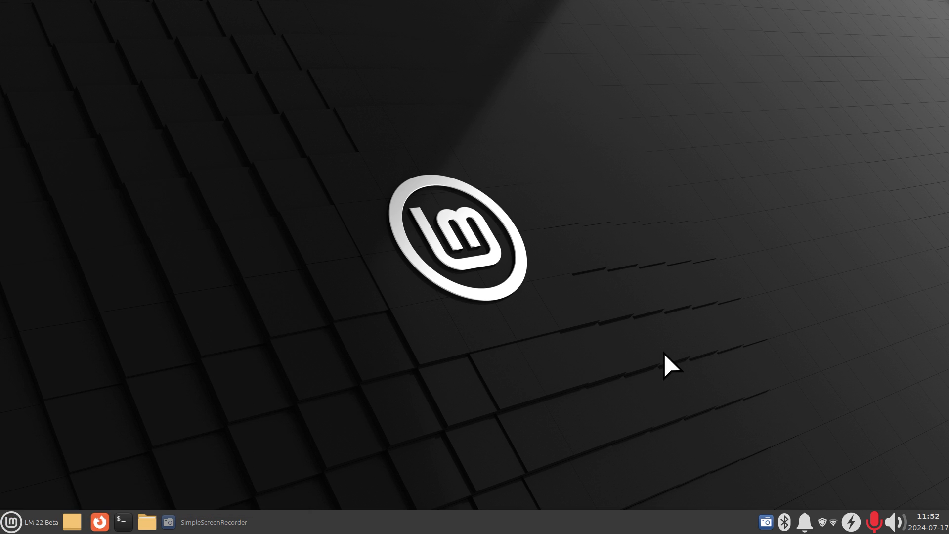
pyautogui.click(99, 521)
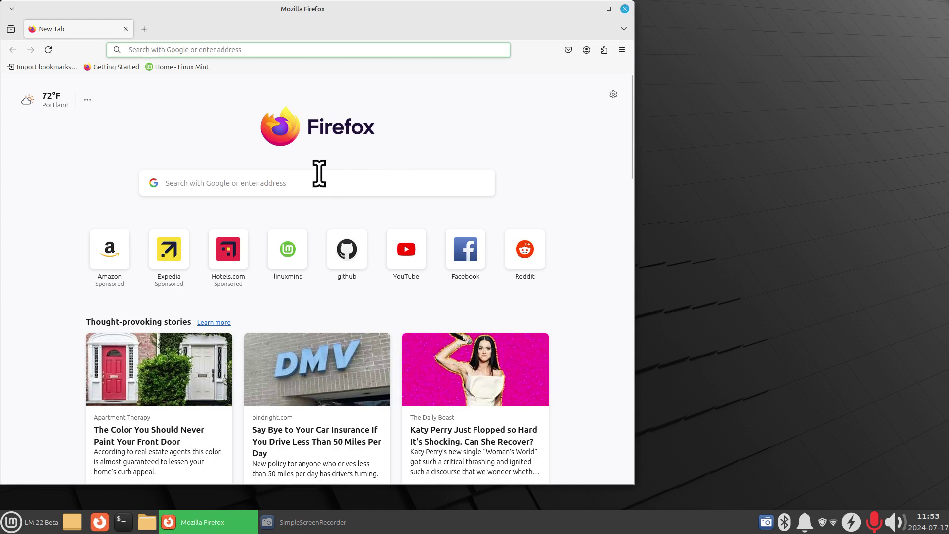
pyautogui.click(228, 186)
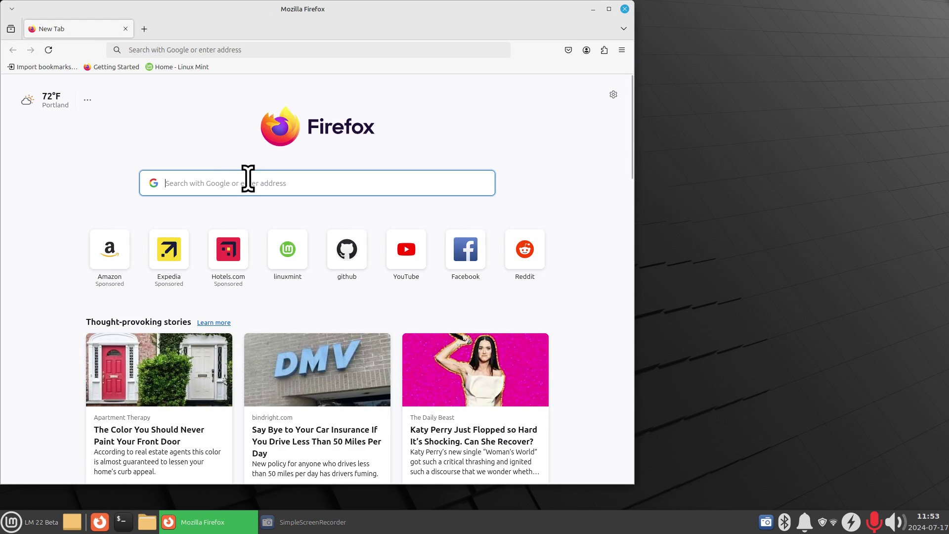
pyautogui.write('dis')
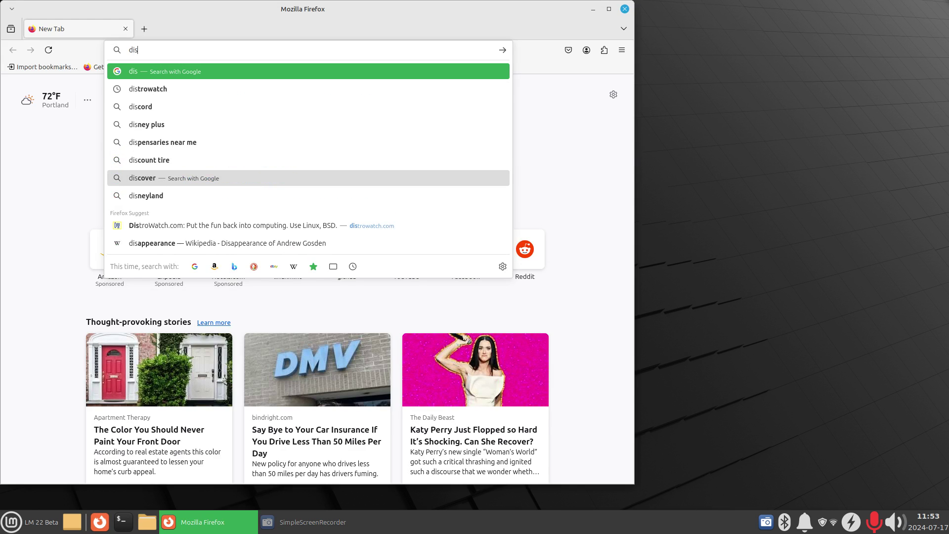
pyautogui.write('trowatch')
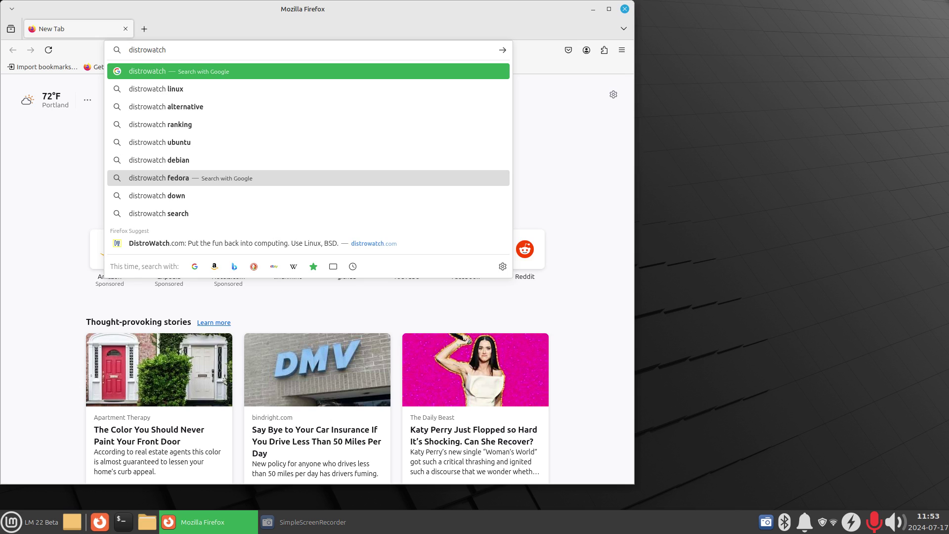
pyautogui.press('Return')
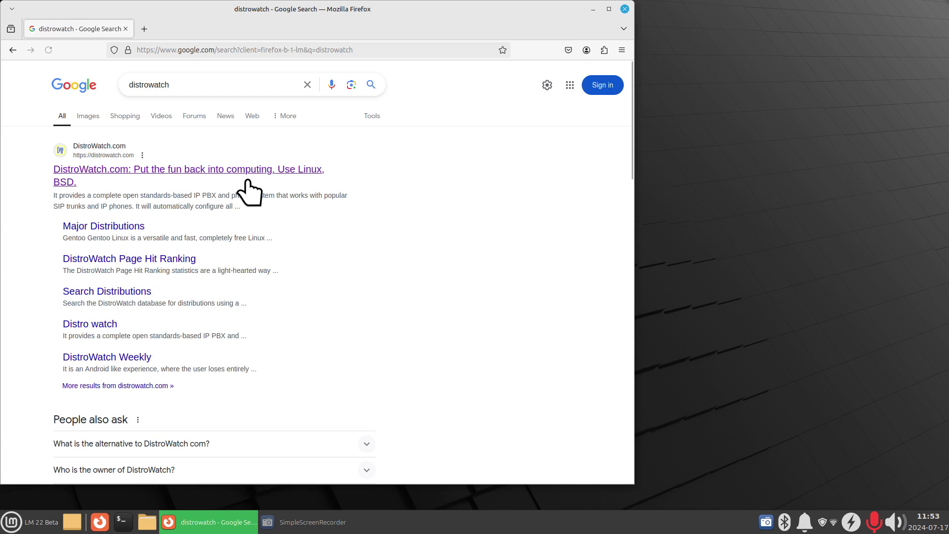
# Open DistroWatch.com, scroll down to the Linux Mint 22 Beta release announcement, then close Firefox
pyautogui.click(180, 176)
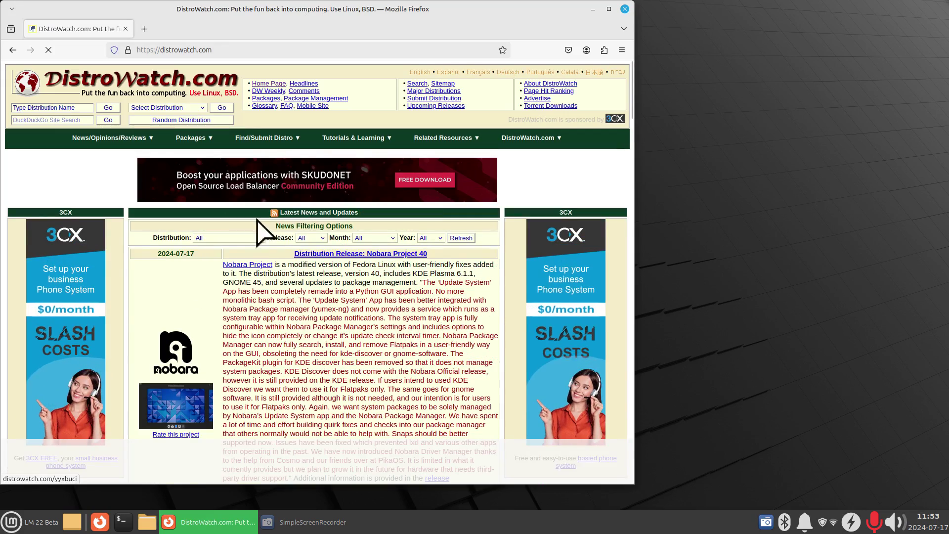
pyautogui.scroll(-10, 284, 257)
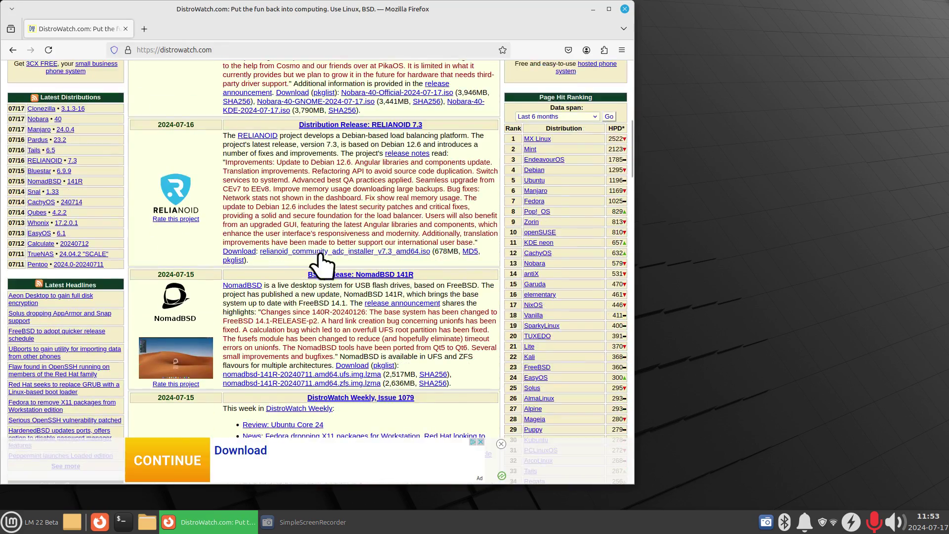
pyautogui.scroll(-5, 326, 262)
pyautogui.scroll(-10, 326, 262)
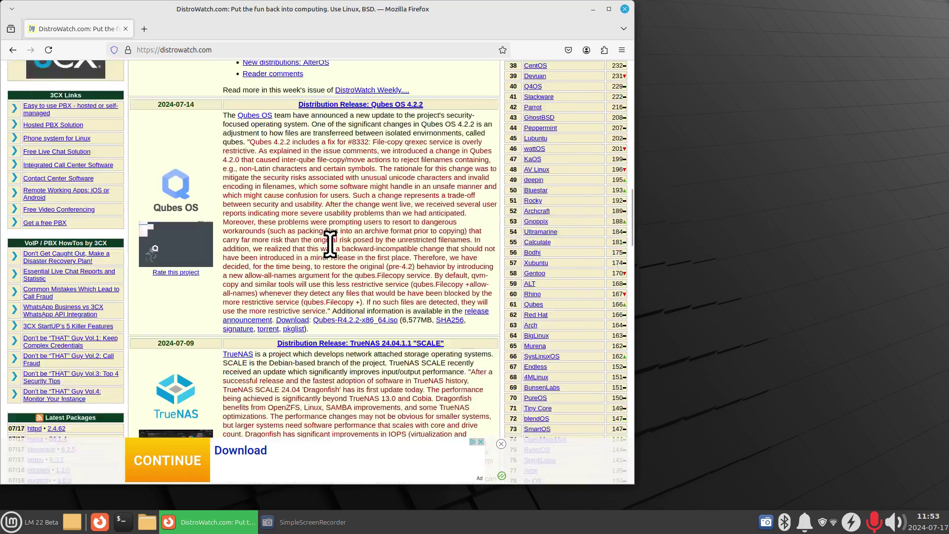
pyautogui.scroll(-12, 330, 244)
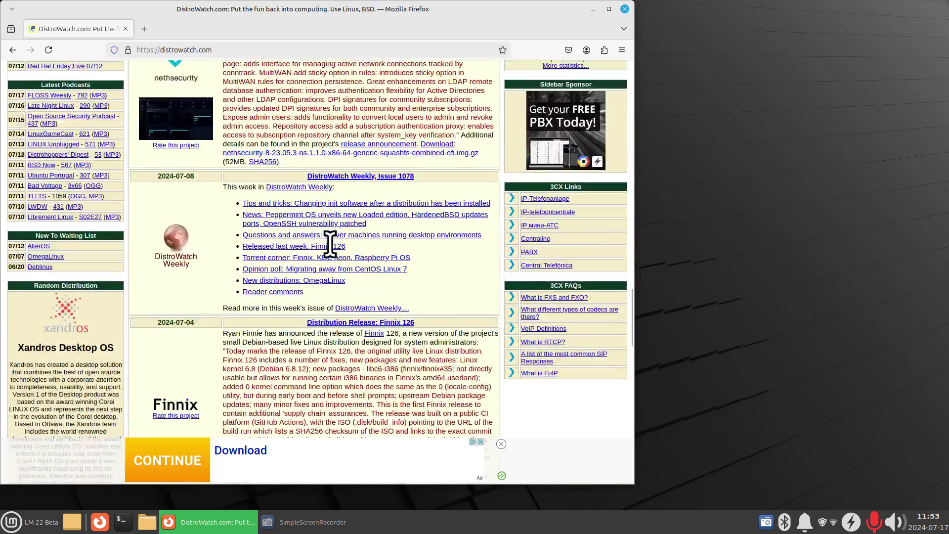
pyautogui.scroll(-12, 330, 243)
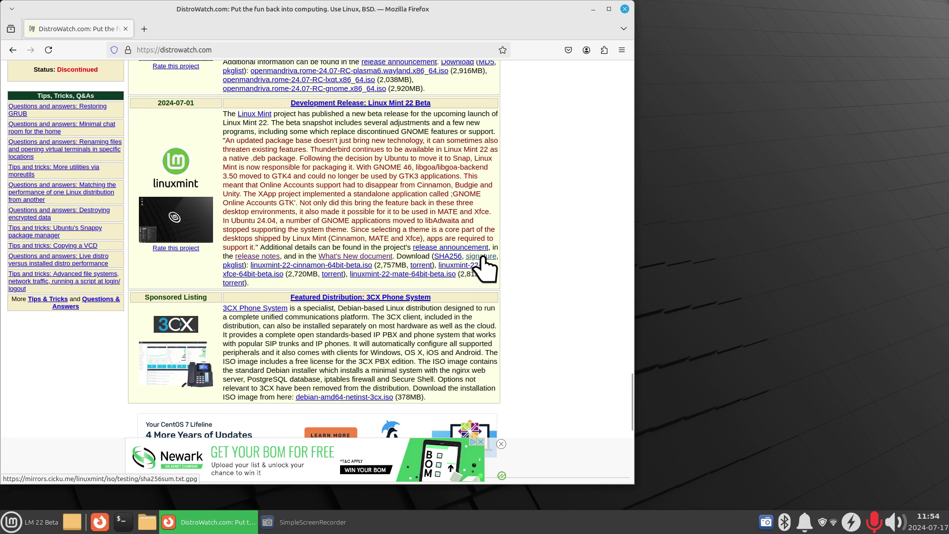
pyautogui.click(625, 8)
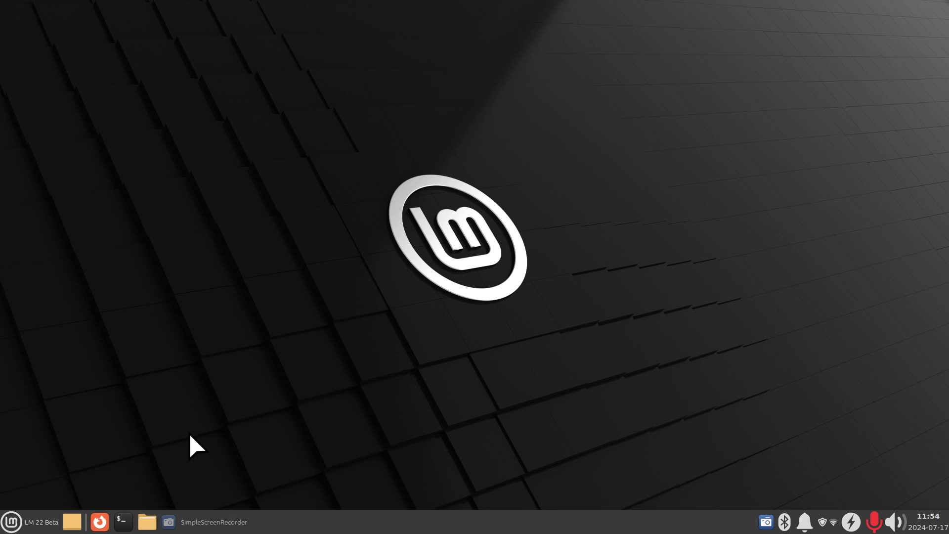